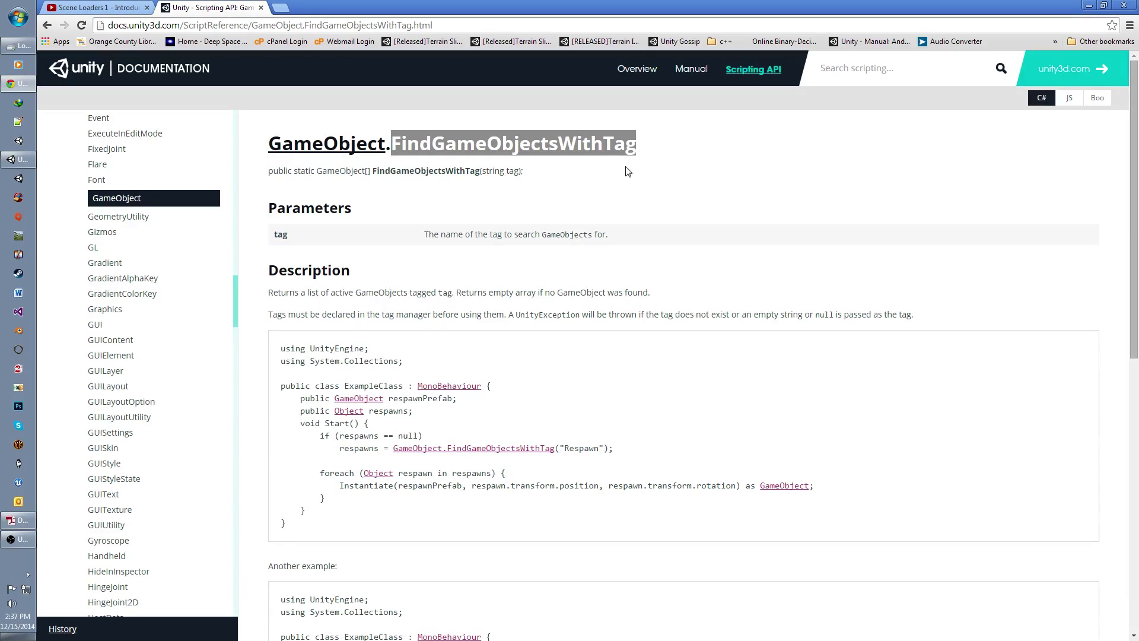
Switch to the Unity editor and examine the Slice_1_1 terrain and its sphere from above
{"action": "left_click", "coordinate": [1089, 5]}
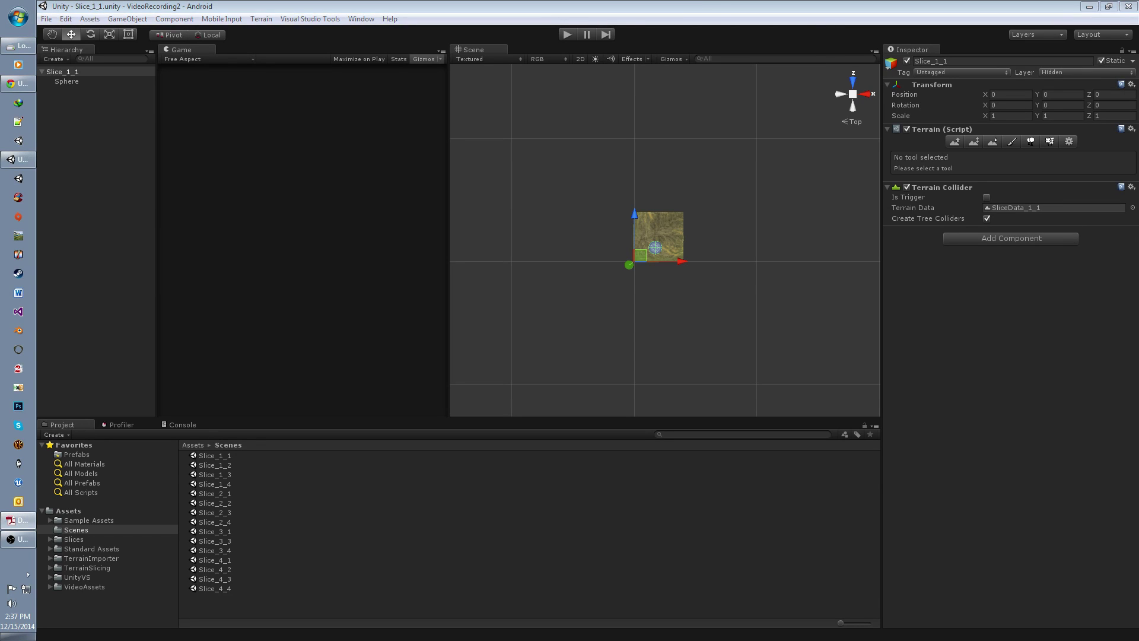
{"action": "scroll", "coordinate": [653, 311], "scroll_direction": "up", "scroll_amount": 4}
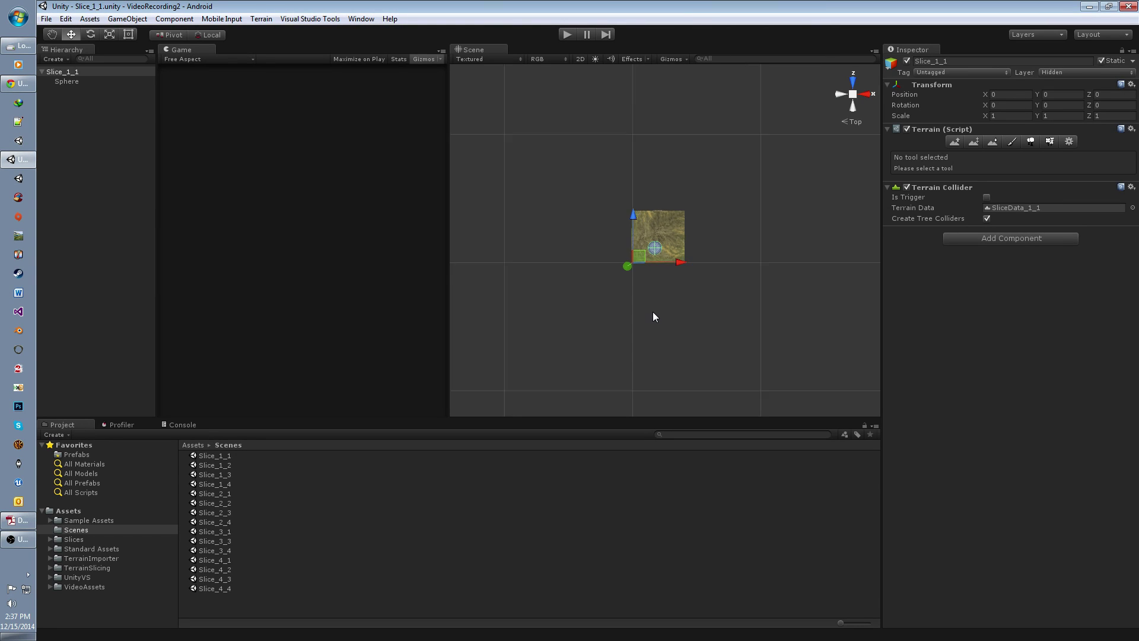
{"action": "mouse_move", "coordinate": [650, 310]}
{"action": "middle_mouse_down"}
{"action": "mouse_move", "coordinate": [666, 308]}
{"action": "mouse_move", "coordinate": [646, 301]}
{"action": "middle_mouse_up"}
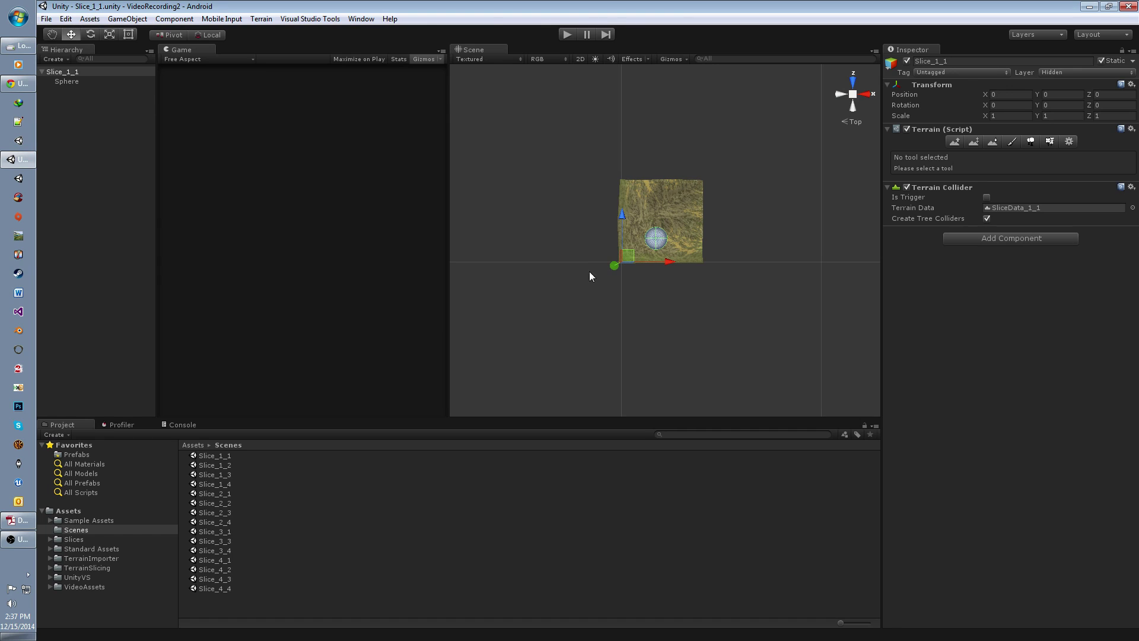
{"action": "scroll", "coordinate": [655, 272], "scroll_direction": "up", "scroll_amount": 4}
{"action": "scroll", "coordinate": [654, 273], "scroll_direction": "down", "scroll_amount": 3}
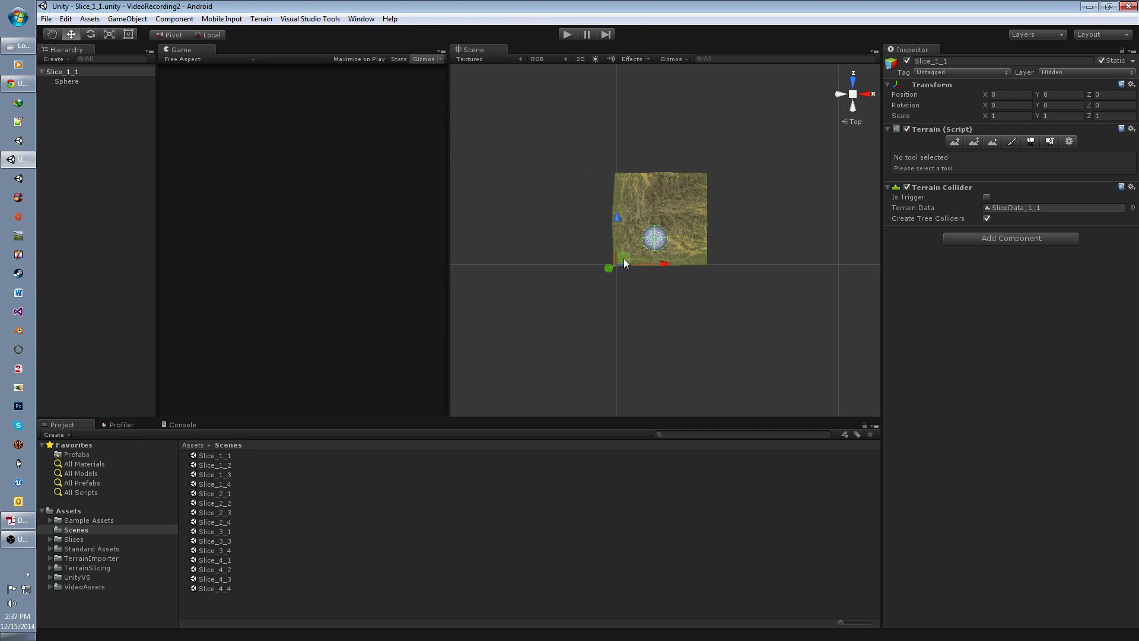
{"action": "middle_click_drag", "start_coordinate": [617, 256], "coordinate": [656, 285]}
{"action": "scroll", "coordinate": [654, 284], "scroll_direction": "up", "scroll_amount": 6}
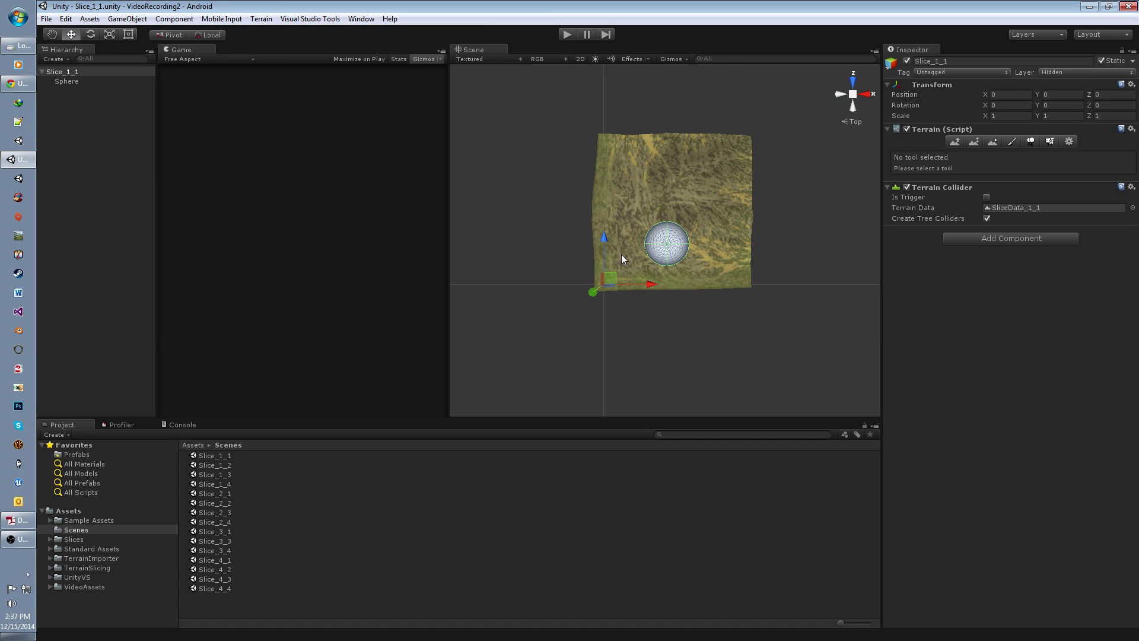
{"action": "scroll", "coordinate": [621, 254], "scroll_direction": "down", "scroll_amount": 3}
{"action": "scroll", "coordinate": [629, 258], "scroll_direction": "up", "scroll_amount": 2}
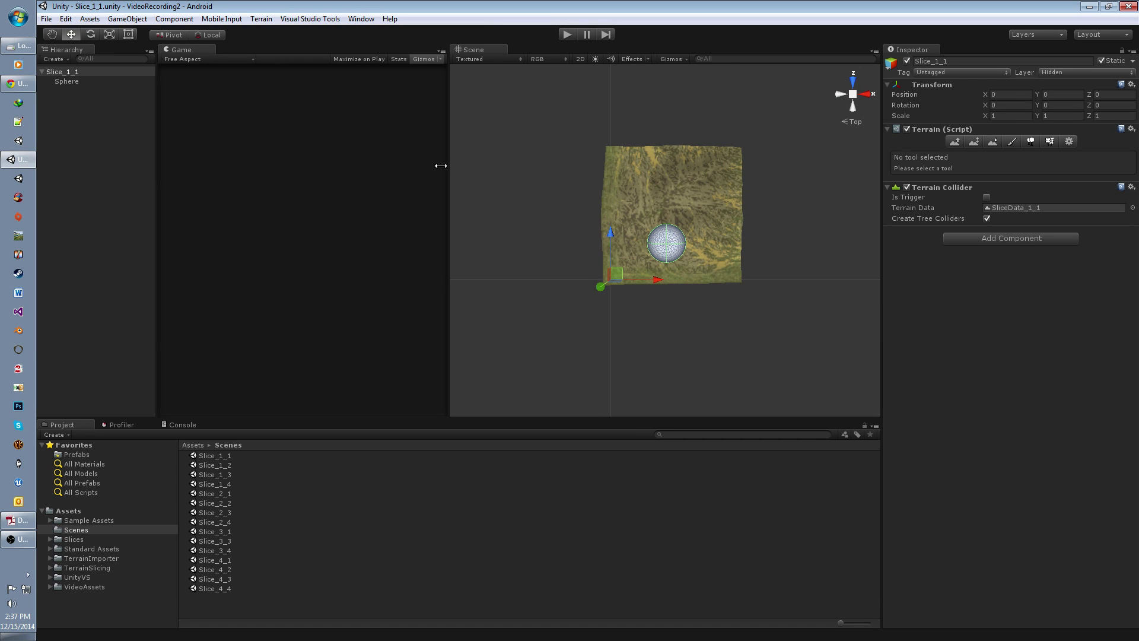
{"action": "middle_click_drag", "start_coordinate": [664, 264], "coordinate": [635, 275]}
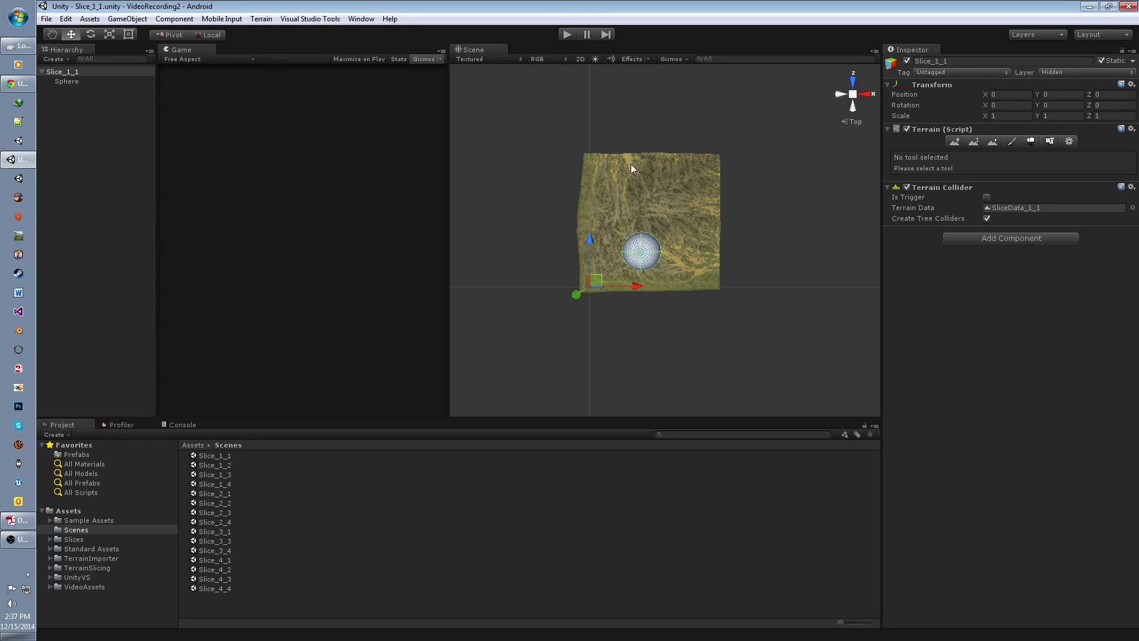
{"action": "middle_click_drag", "start_coordinate": [647, 236], "coordinate": [596, 213]}
{"action": "scroll", "coordinate": [606, 209], "scroll_direction": "down", "scroll_amount": 5}
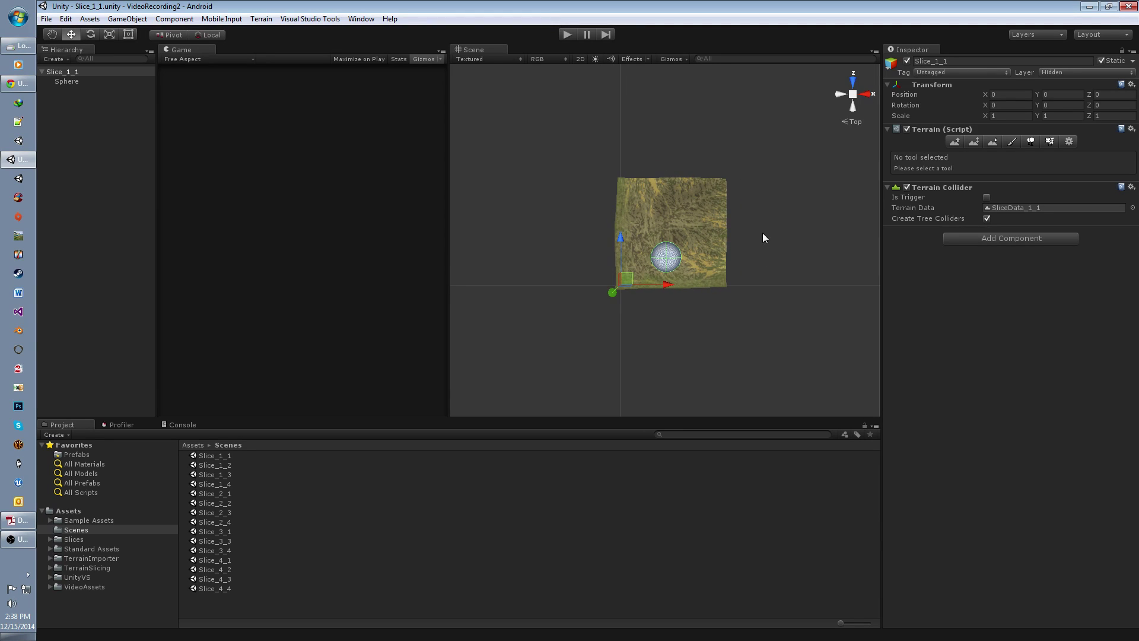
{"action": "mouse_move", "coordinate": [659, 272]}
{"action": "middle_mouse_down"}
{"action": "mouse_move", "coordinate": [665, 242]}
{"action": "mouse_move", "coordinate": [667, 253]}
{"action": "middle_mouse_up"}
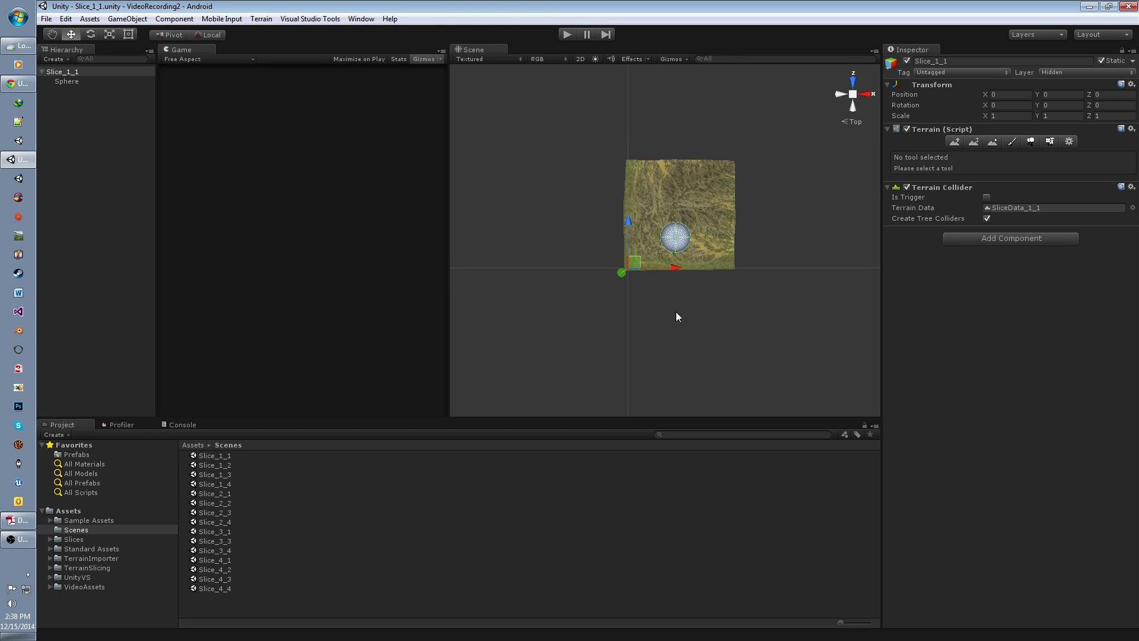
Inspect the Slice_1_1 terrain and the sphere on it in a tilted perspective view
{"action": "right_click_drag", "start_coordinate": [675, 313], "coordinate": [652, 201]}
{"action": "middle_click_drag", "start_coordinate": [651, 246], "coordinate": [653, 107]}
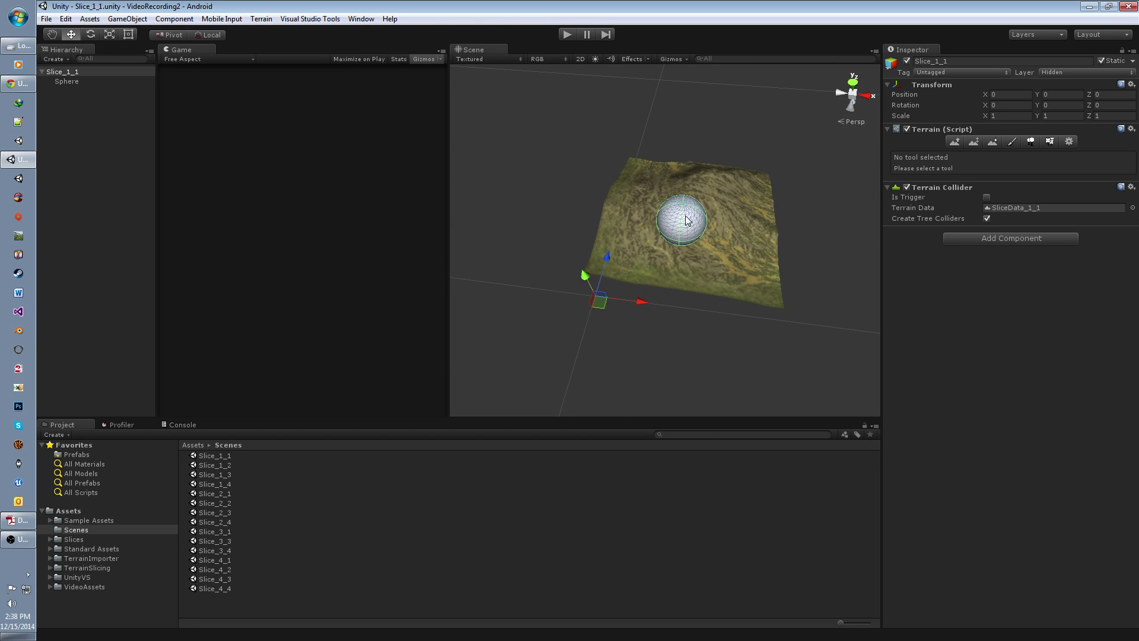
{"action": "scroll", "coordinate": [695, 203], "scroll_direction": "down", "scroll_amount": 4}
{"action": "middle_click_drag", "start_coordinate": [694, 152], "coordinate": [675, 172]}
{"action": "left_click_drag", "start_coordinate": [664, 177], "coordinate": [652, 227], "text": "alt"}
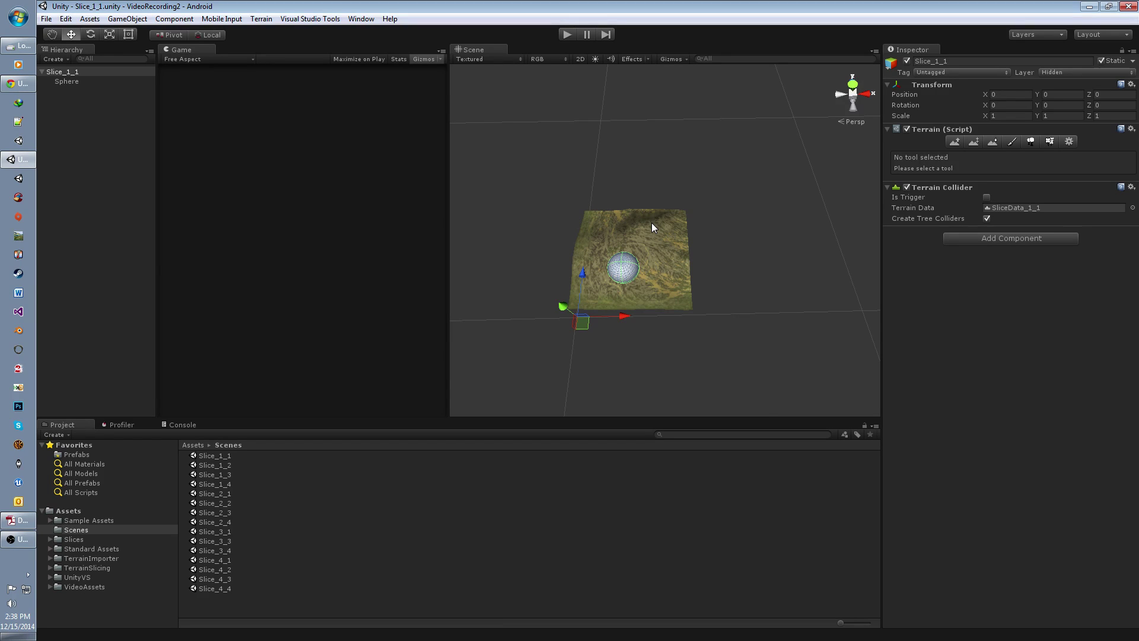
{"action": "left_click_drag", "start_coordinate": [610, 172], "coordinate": [627, 181], "text": "alt"}
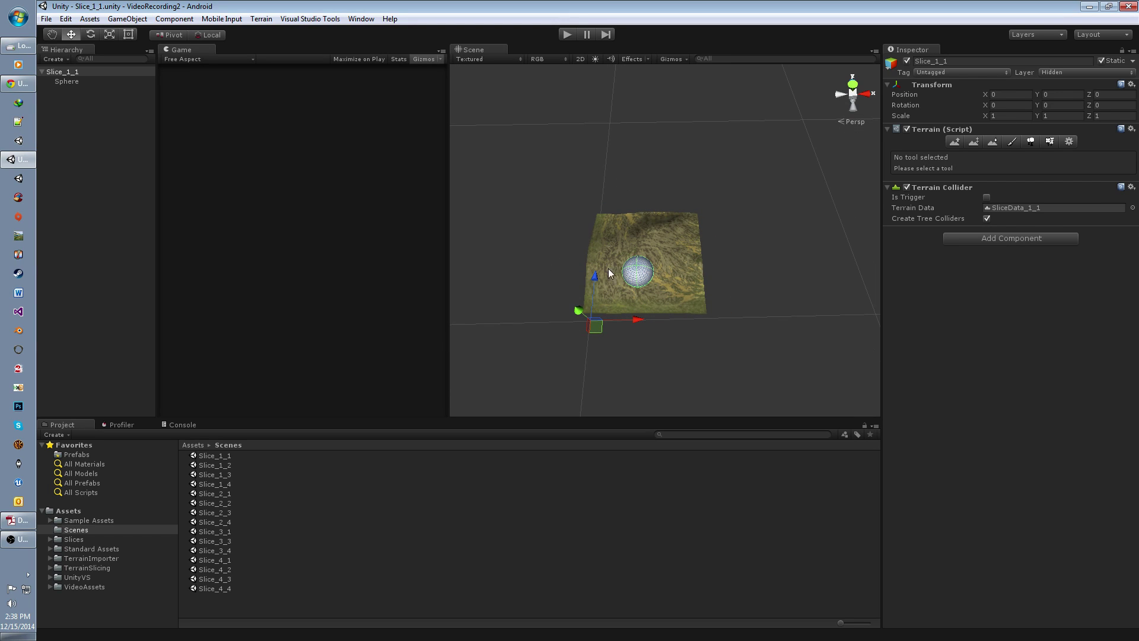
{"action": "left_click_drag", "start_coordinate": [610, 273], "coordinate": [596, 227], "text": "alt"}
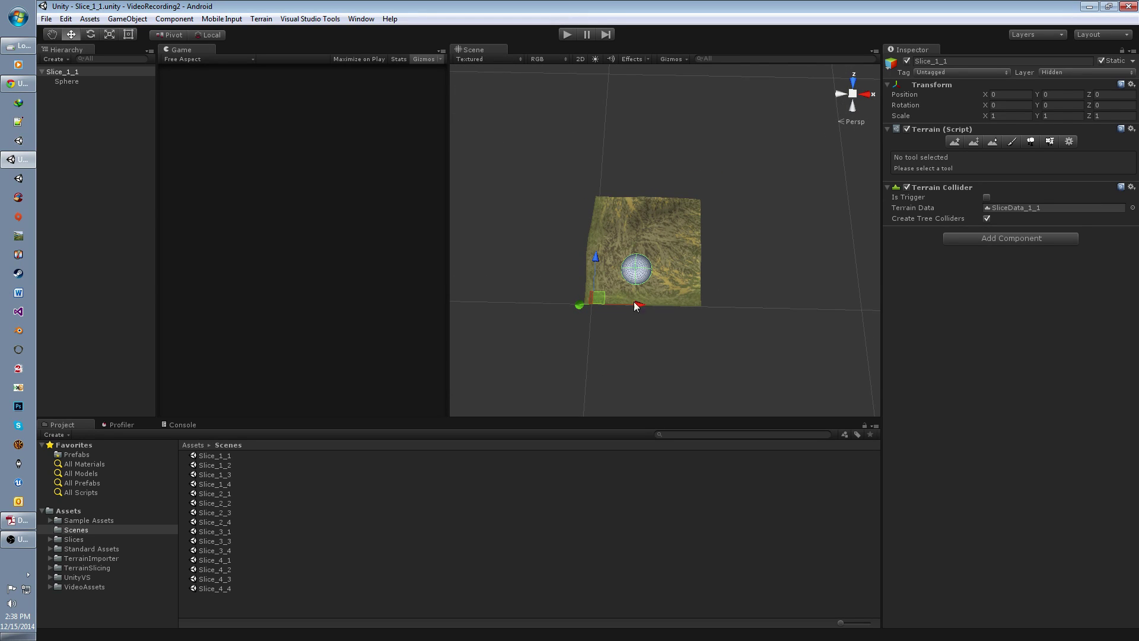
{"action": "middle_click_drag", "start_coordinate": [676, 194], "coordinate": [706, 201]}
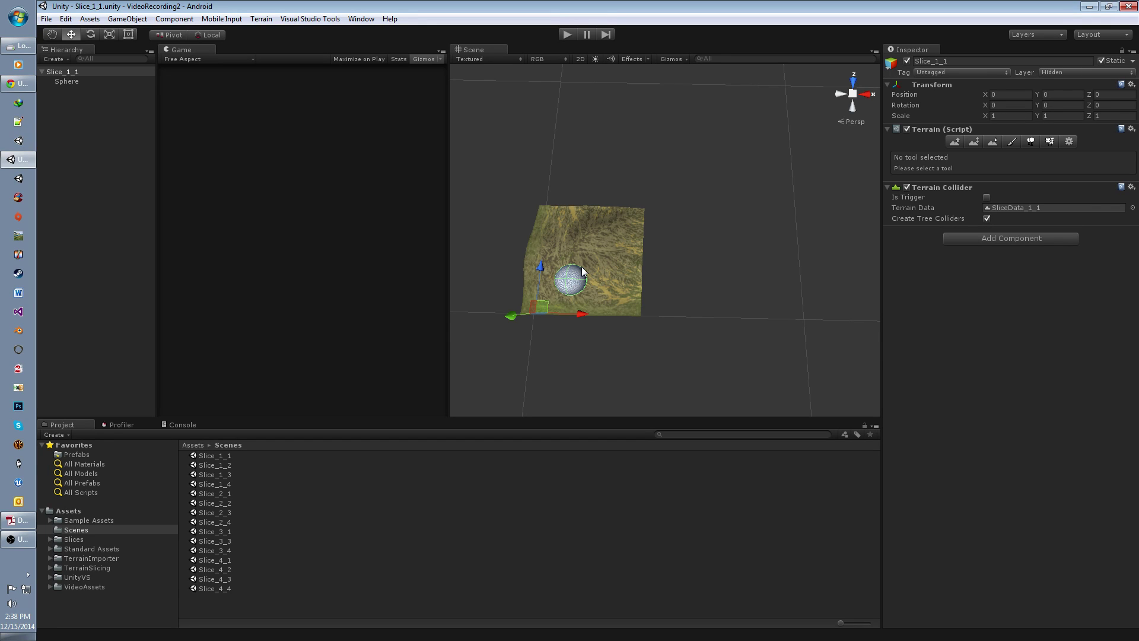
{"action": "middle_click_drag", "start_coordinate": [620, 241], "coordinate": [670, 275]}
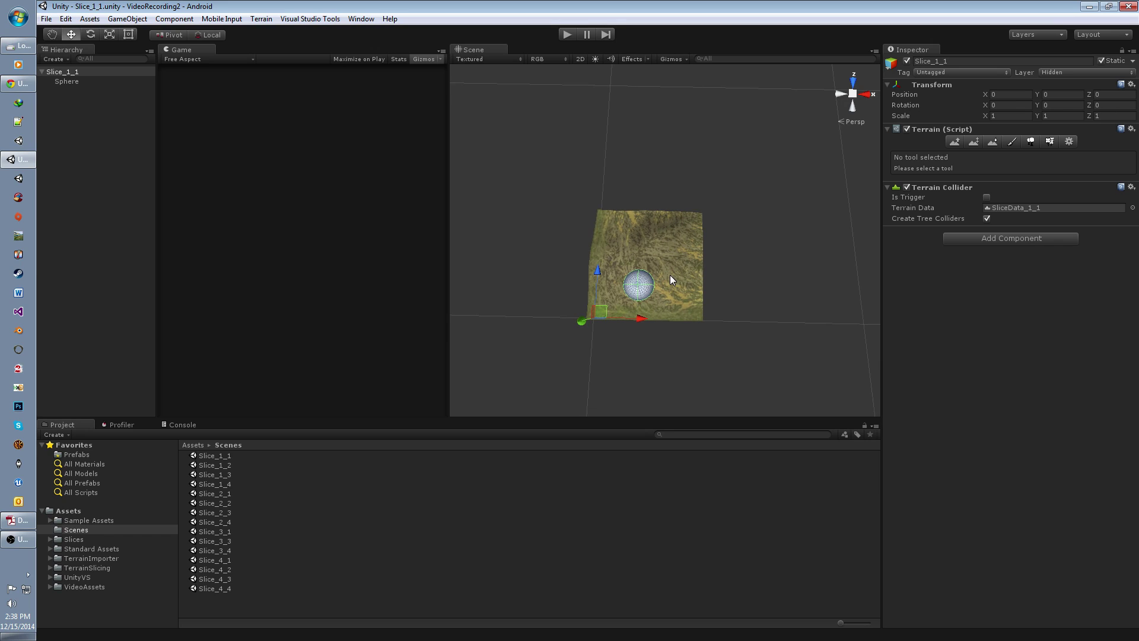
{"action": "scroll", "coordinate": [668, 275], "scroll_direction": "up", "scroll_amount": 2}
{"action": "scroll", "coordinate": [668, 275], "scroll_direction": "up", "scroll_amount": 3}
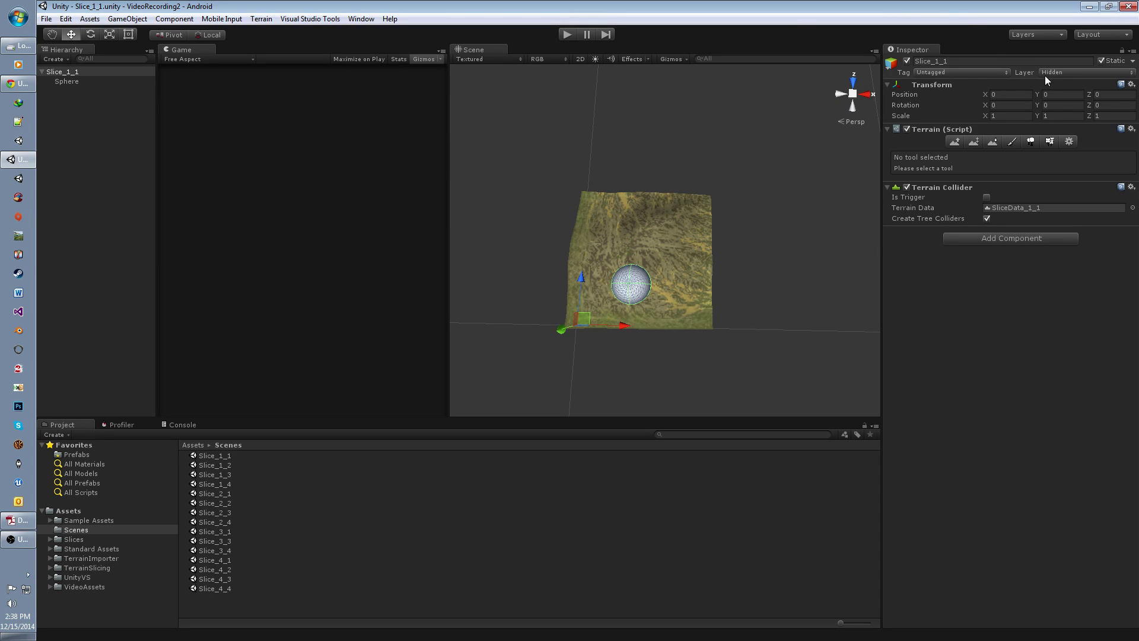
Apply the Hidden layer to the Slice_1_1 terrain and all of its child objects
{"action": "middle_click_drag", "start_coordinate": [624, 229], "coordinate": [645, 229]}
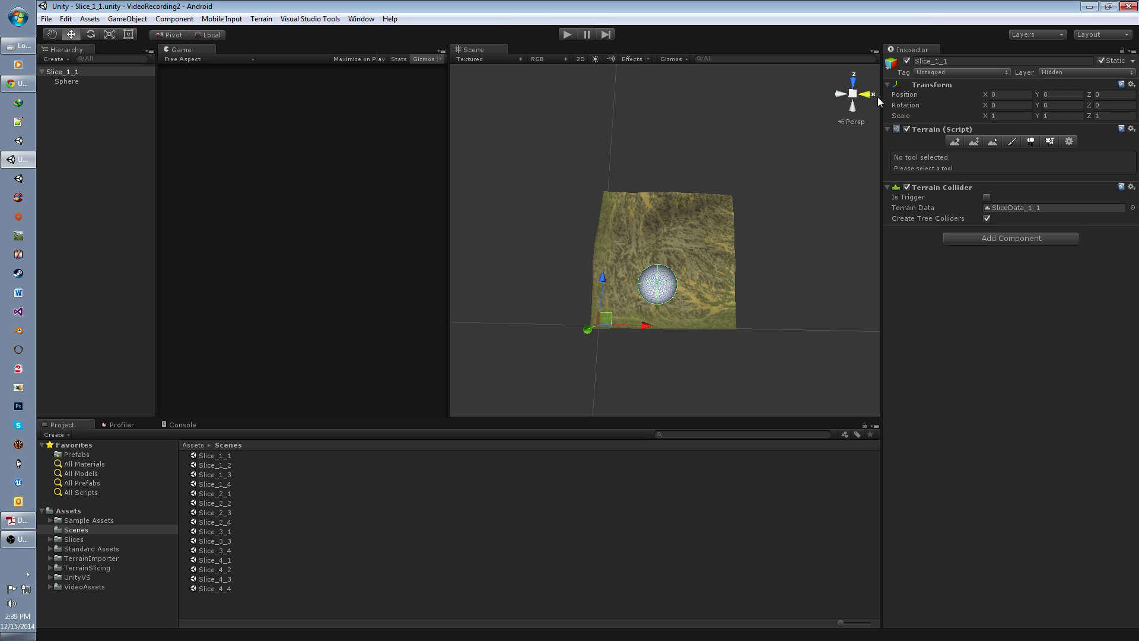
{"action": "left_click", "coordinate": [1054, 71]}
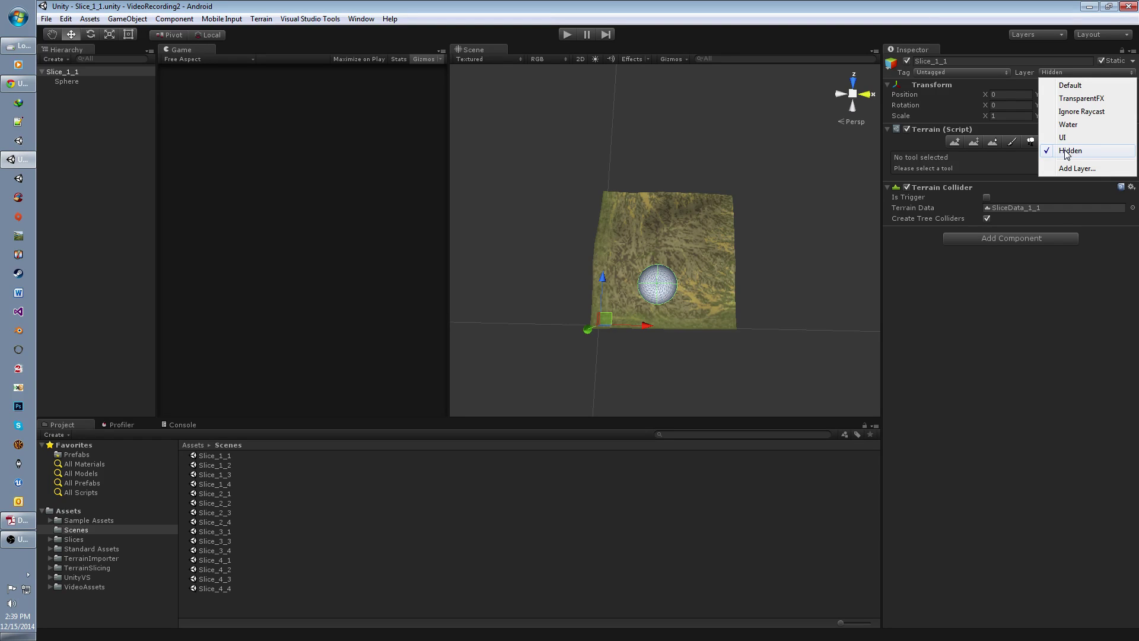
{"action": "left_click", "coordinate": [1066, 153]}
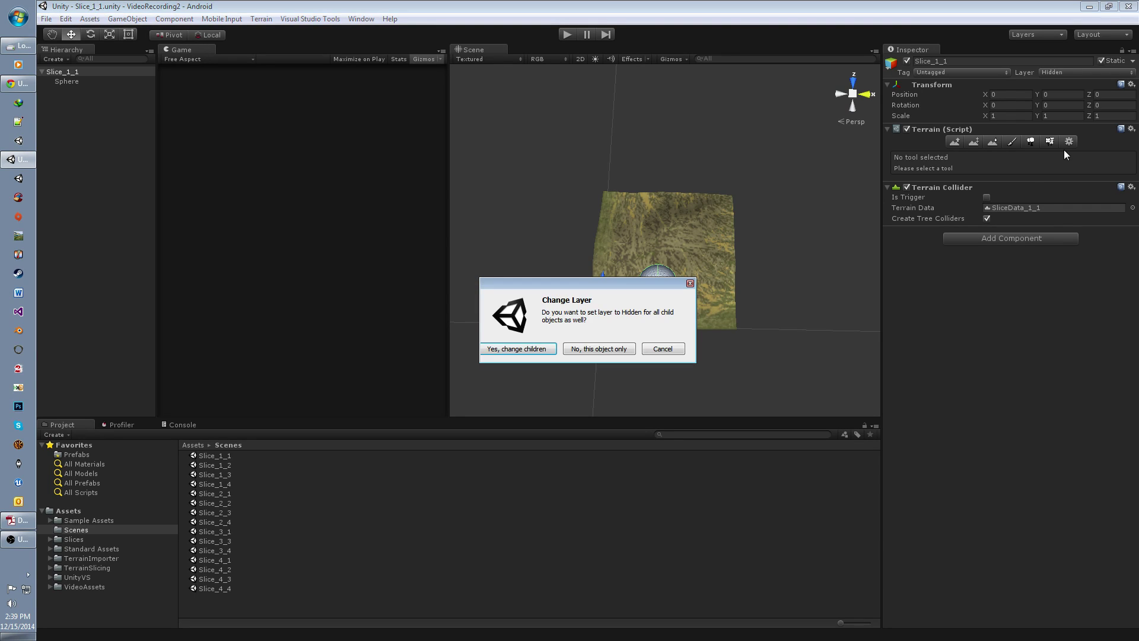
{"action": "left_click", "coordinate": [515, 352]}
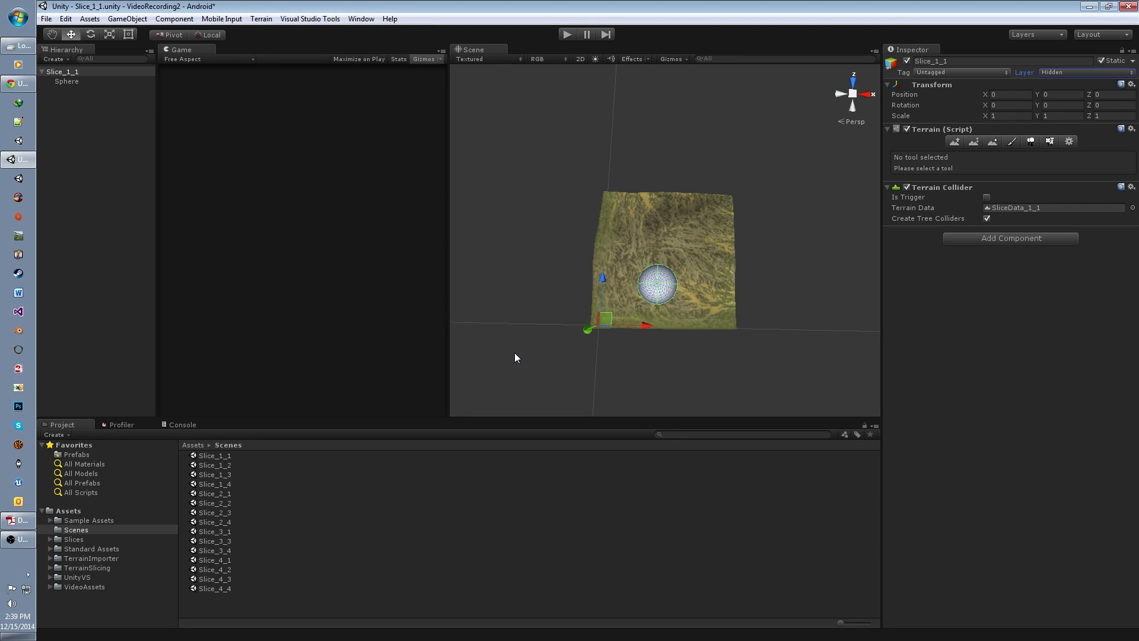
Open BaseScene from the Assets folder, saving the changes made in the Slice_1_1 scene
{"action": "left_click", "coordinate": [65, 512]}
{"action": "double_click", "coordinate": [202, 531]}
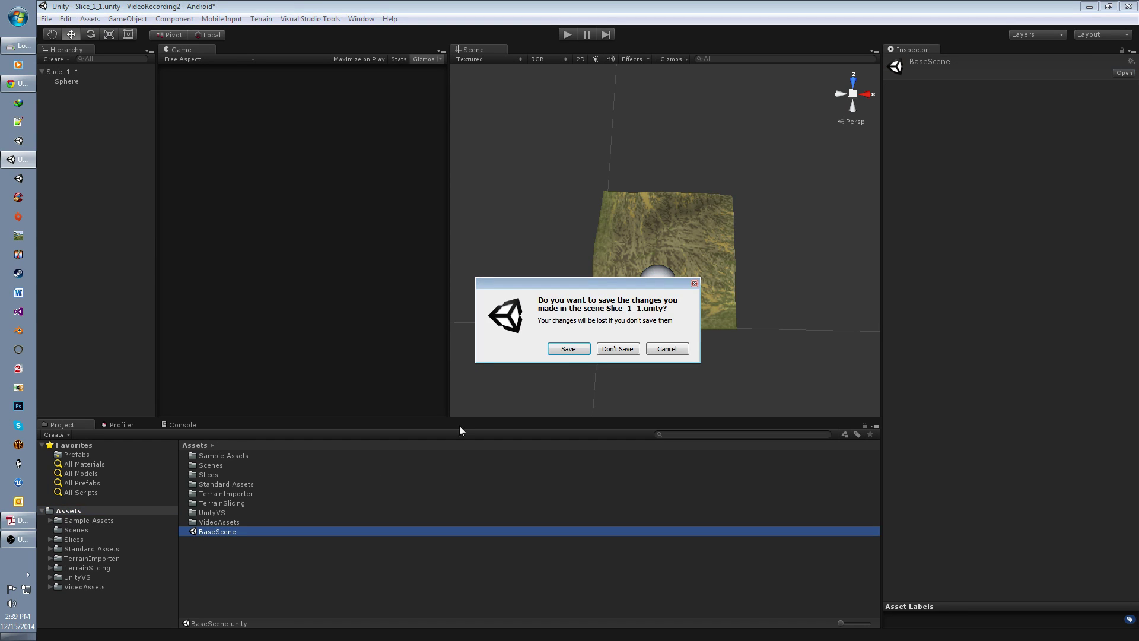
{"action": "left_click", "coordinate": [569, 349]}
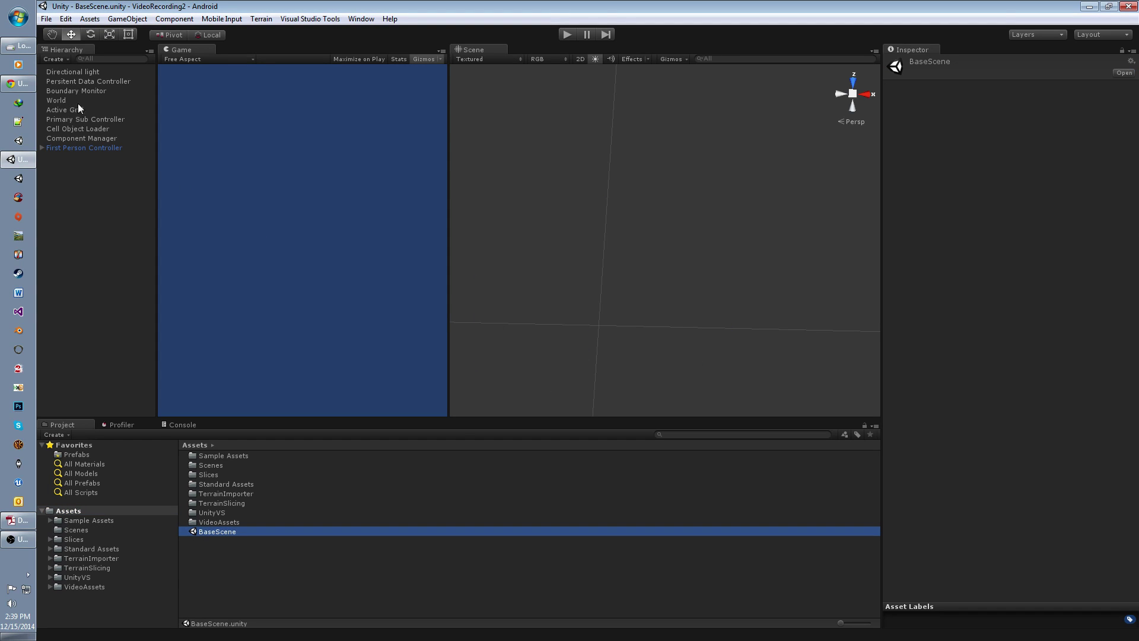
Check which layers the culling mask of the First Person Controller's Main Camera includes
{"action": "left_click", "coordinate": [42, 147]}
{"action": "left_click", "coordinate": [73, 167]}
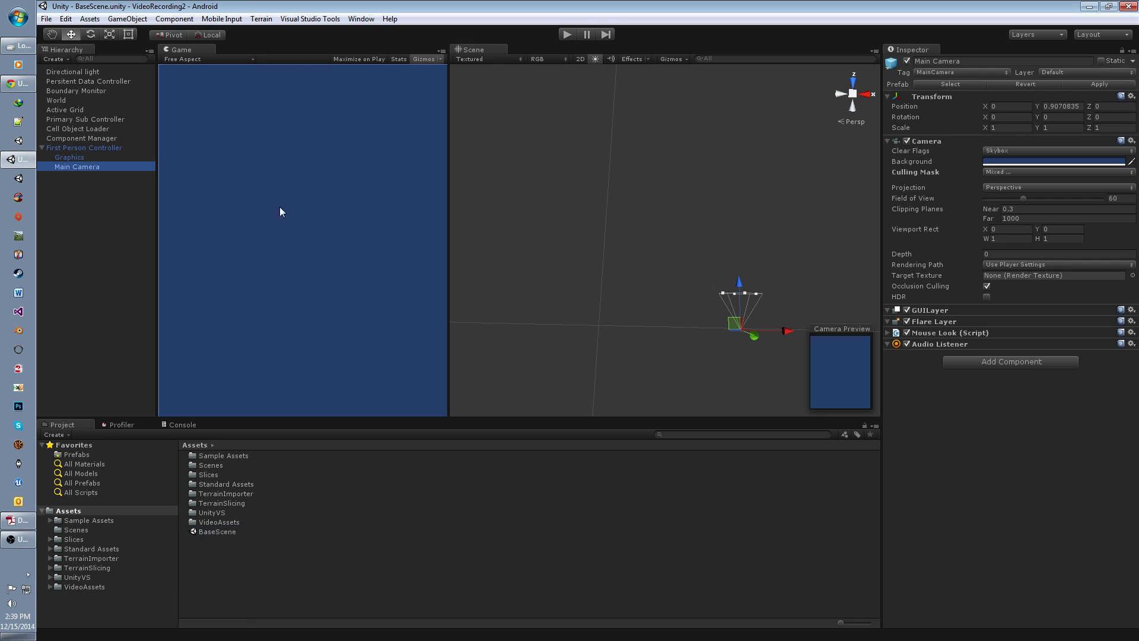
{"action": "left_click", "coordinate": [1005, 171]}
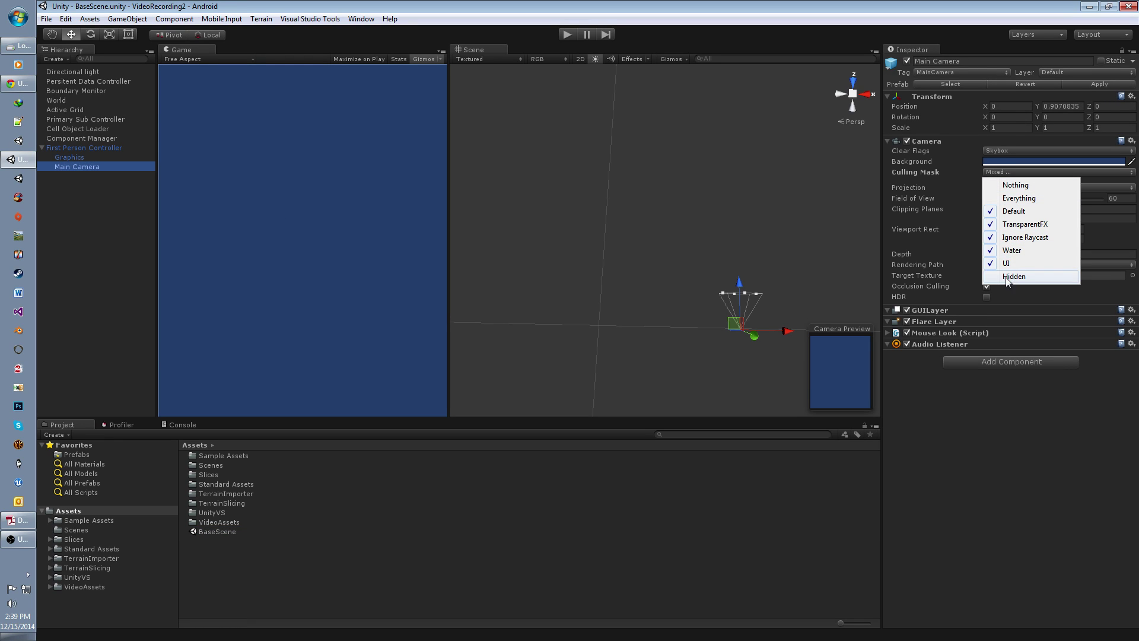
{"action": "left_click", "coordinate": [972, 17]}
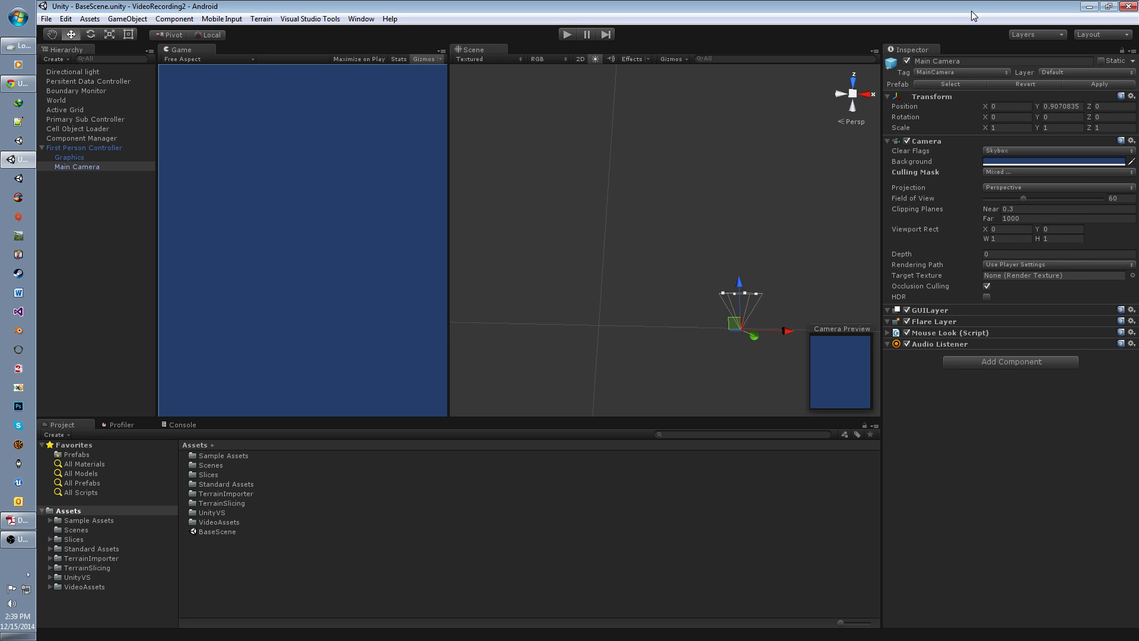
Reopen the Slice_1_1 scene from the Scenes folder, select its terrain and expand its children
{"action": "middle_click_drag", "start_coordinate": [635, 261], "coordinate": [652, 262]}
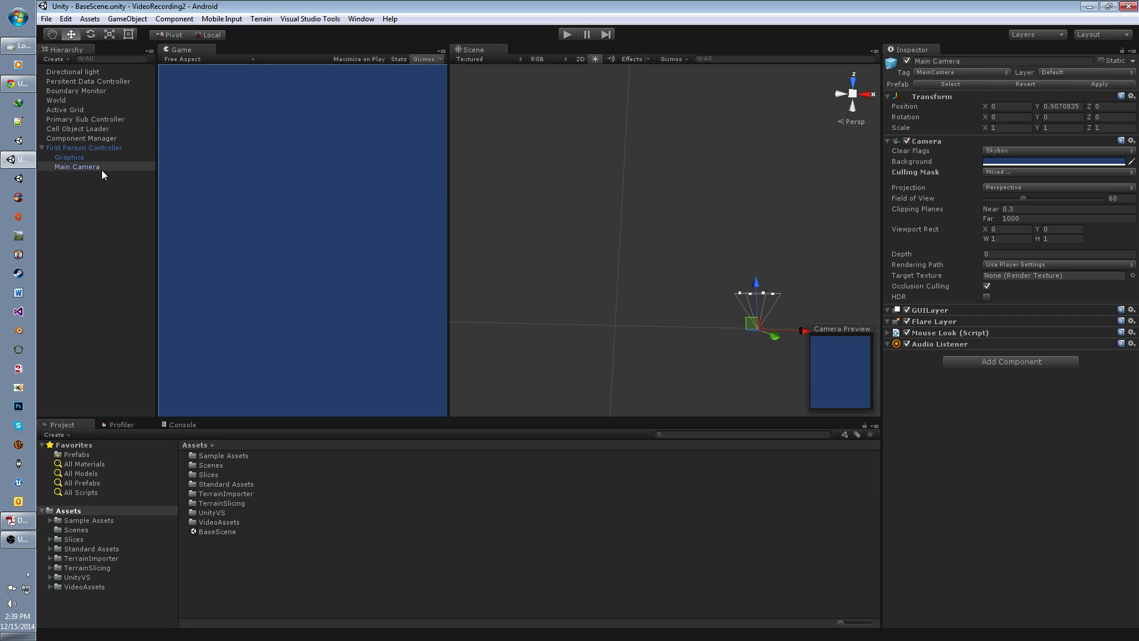
{"action": "left_click", "coordinate": [73, 530]}
{"action": "double_click", "coordinate": [231, 459]}
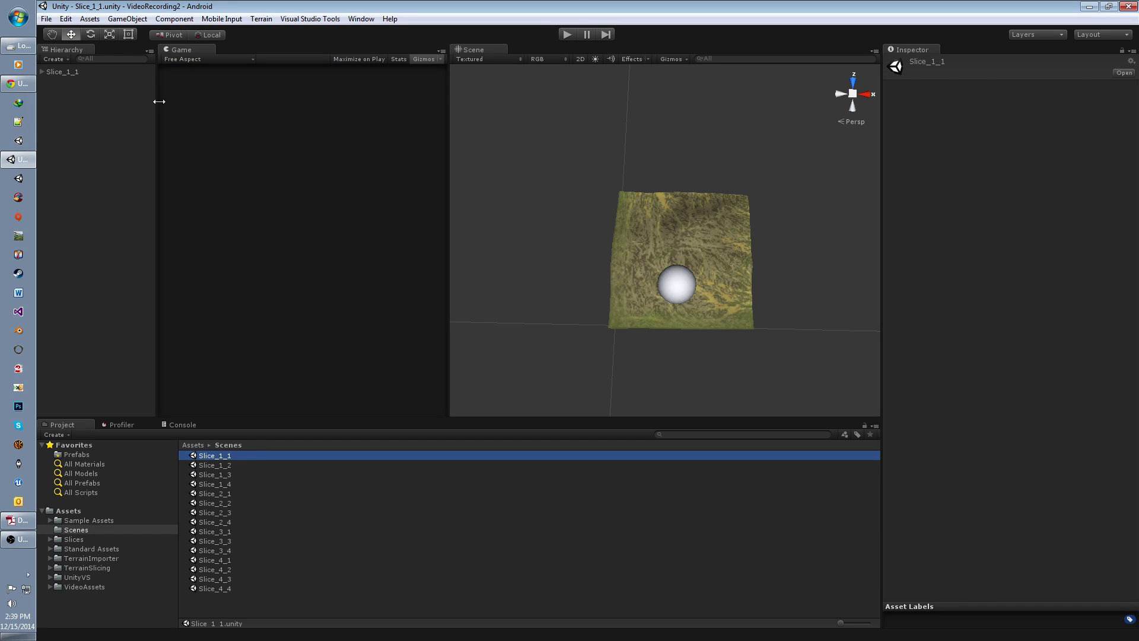
{"action": "left_click", "coordinate": [66, 71]}
{"action": "left_click", "coordinate": [43, 72]}
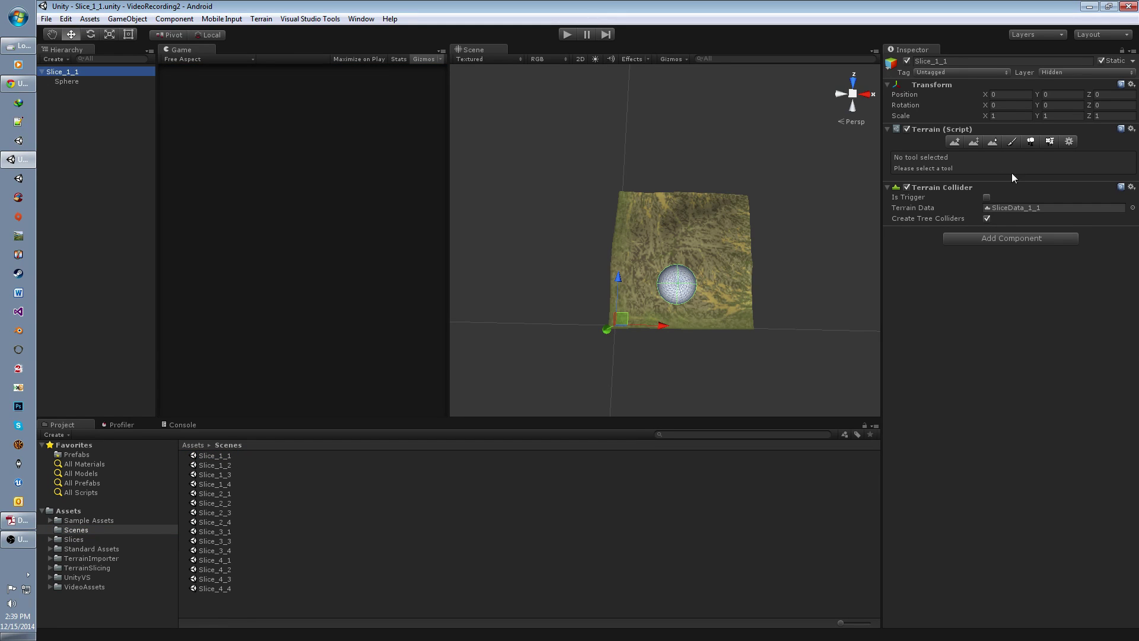
Move the Slice_1_1 terrain along the X axis to about 5717, and undo the move
{"action": "middle_click_drag", "start_coordinate": [705, 292], "coordinate": [676, 291]}
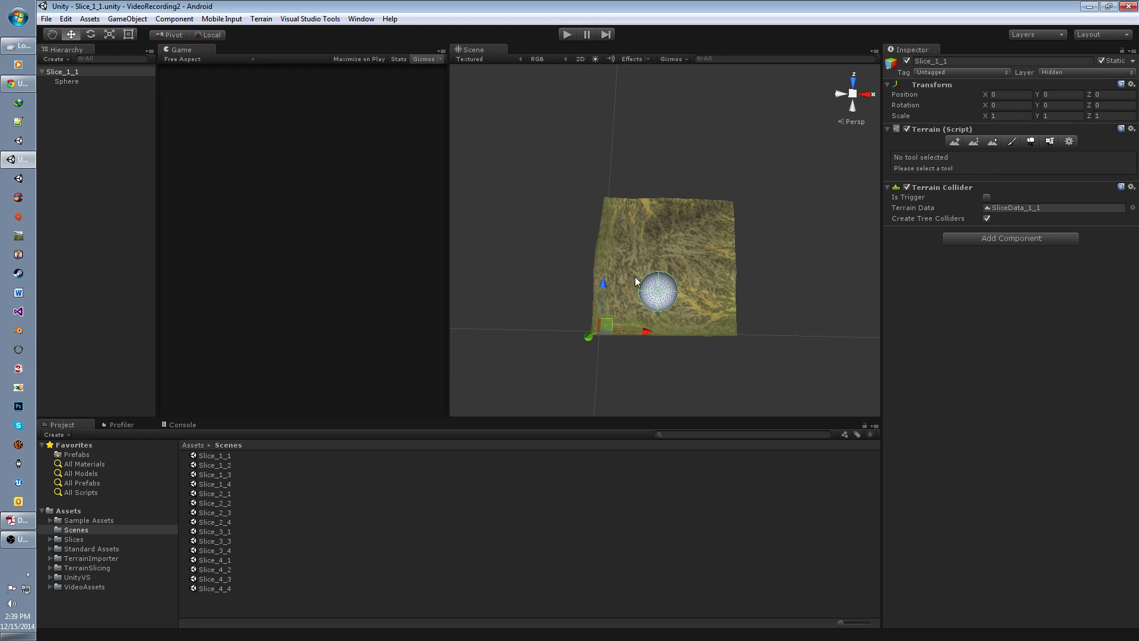
{"action": "scroll", "coordinate": [664, 276], "scroll_direction": "up", "scroll_amount": 4}
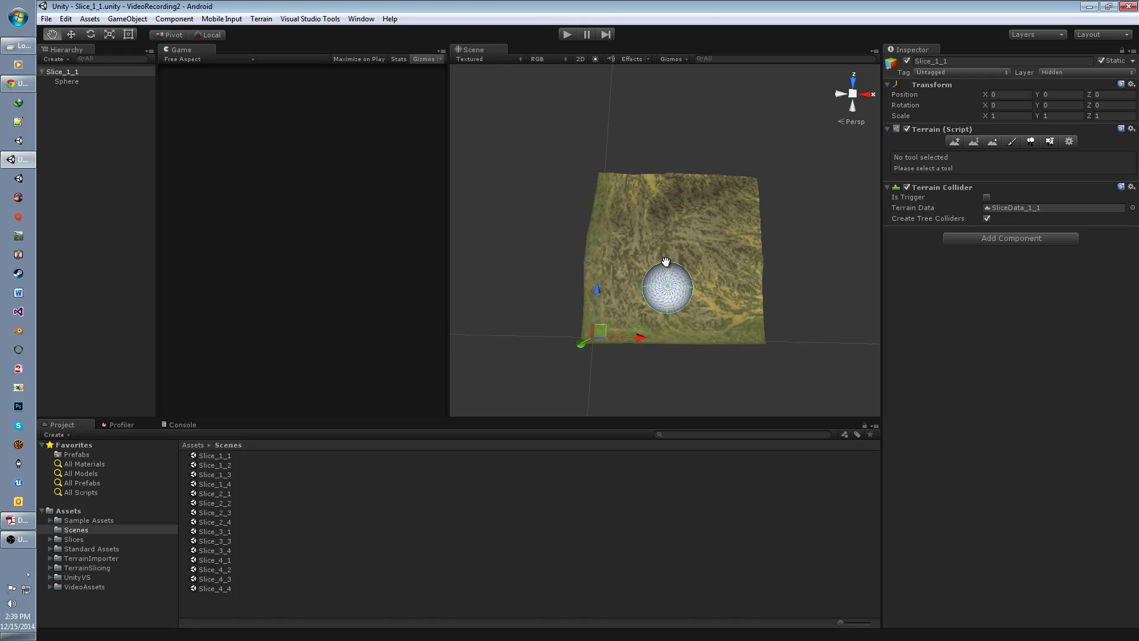
{"action": "middle_click_drag", "start_coordinate": [711, 293], "coordinate": [684, 281]}
{"action": "middle_click_drag", "start_coordinate": [677, 236], "coordinate": [695, 200]}
{"action": "right_click_drag", "start_coordinate": [698, 220], "coordinate": [642, 171]}
{"action": "middle_click_drag", "start_coordinate": [680, 207], "coordinate": [646, 157]}
{"action": "key", "text": "w"}
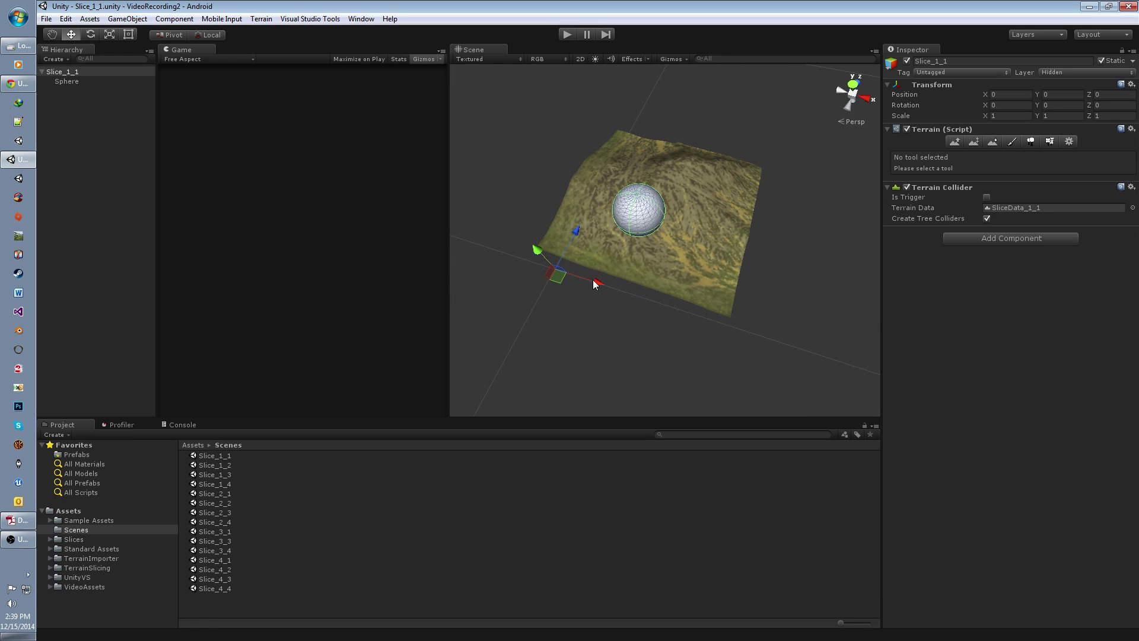
{"action": "left_click_drag", "start_coordinate": [599, 287], "coordinate": [821, 337]}
{"action": "middle_click_drag", "start_coordinate": [742, 234], "coordinate": [625, 186]}
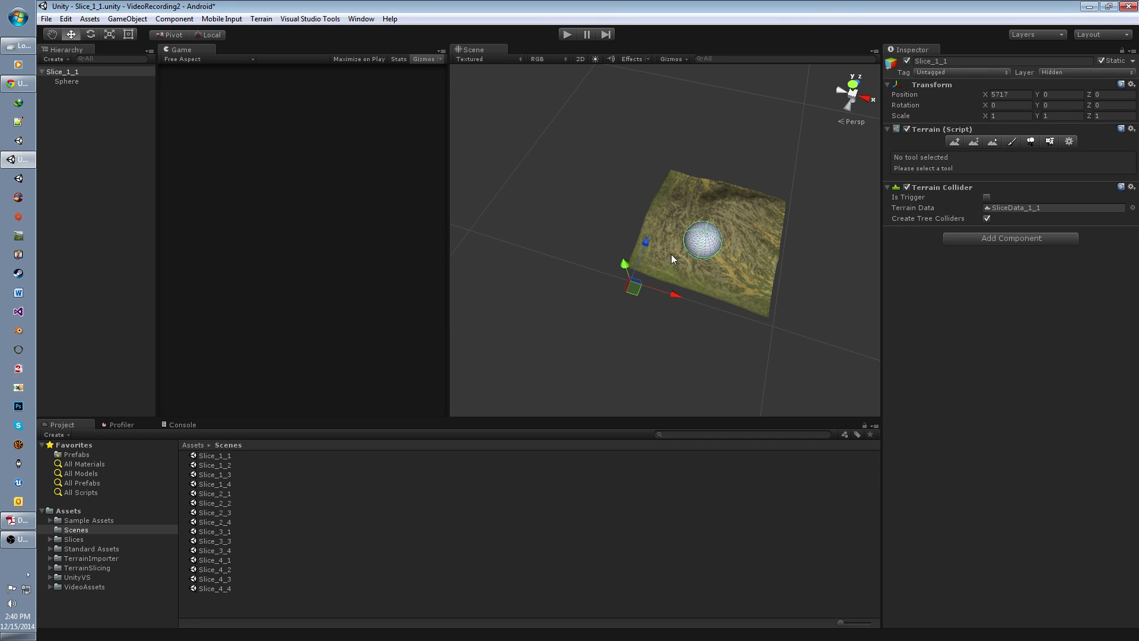
{"action": "key", "text": "ctrl+z"}
{"action": "middle_click_drag", "start_coordinate": [512, 223], "coordinate": [614, 315]}
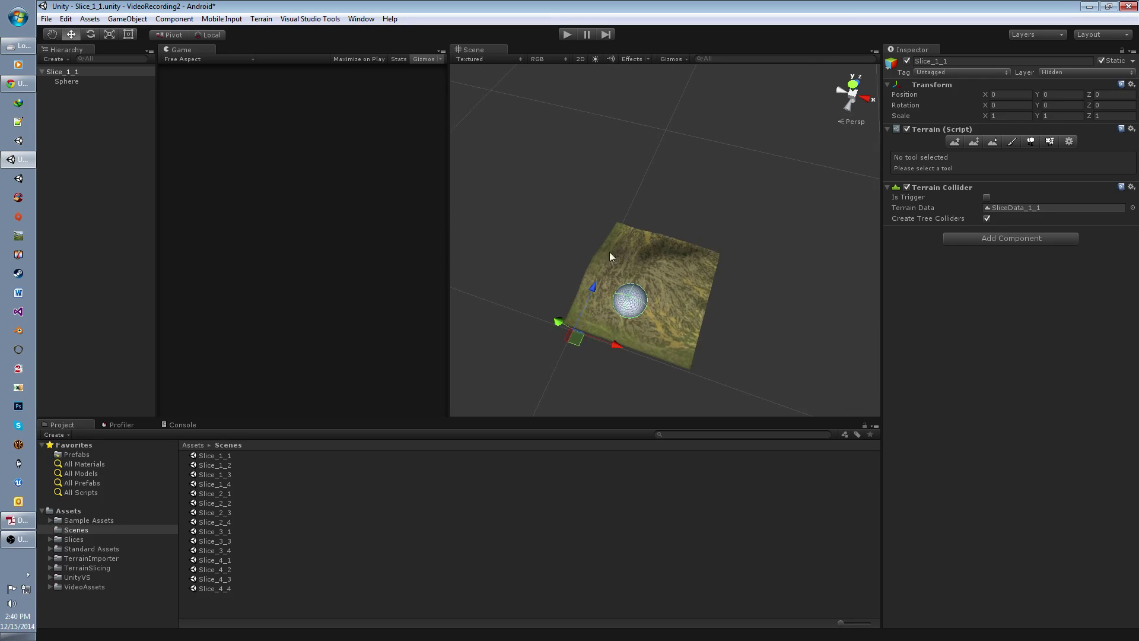
{"action": "right_click_drag", "start_coordinate": [611, 231], "coordinate": [682, 294]}
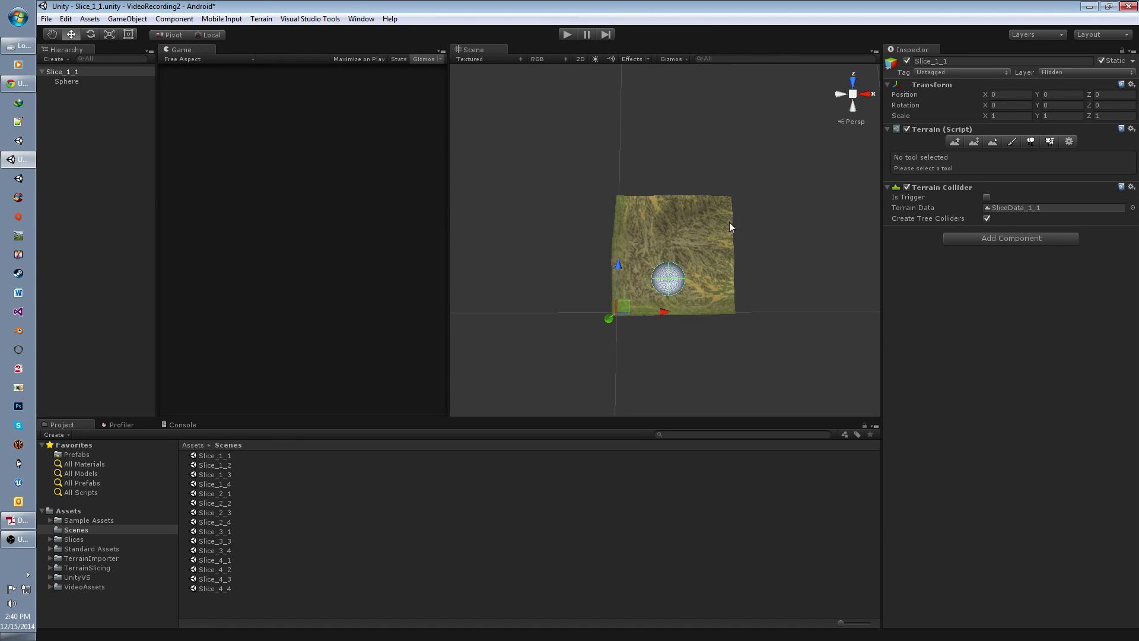
{"action": "middle_click_drag", "start_coordinate": [674, 199], "coordinate": [679, 193]}
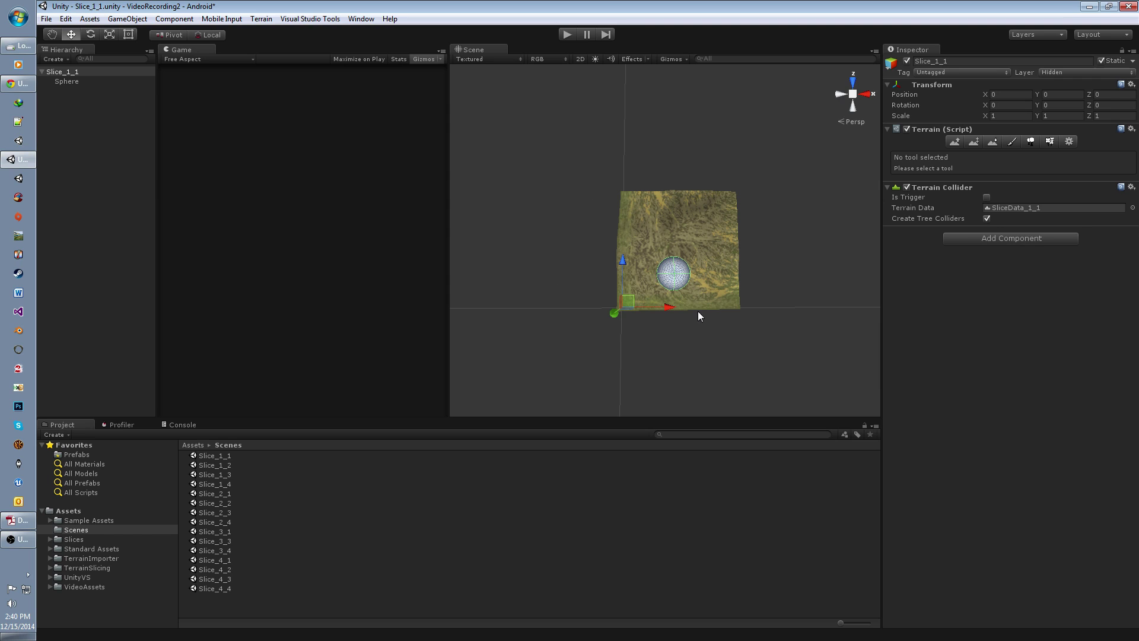
{"action": "middle_click_drag", "start_coordinate": [609, 238], "coordinate": [618, 245]}
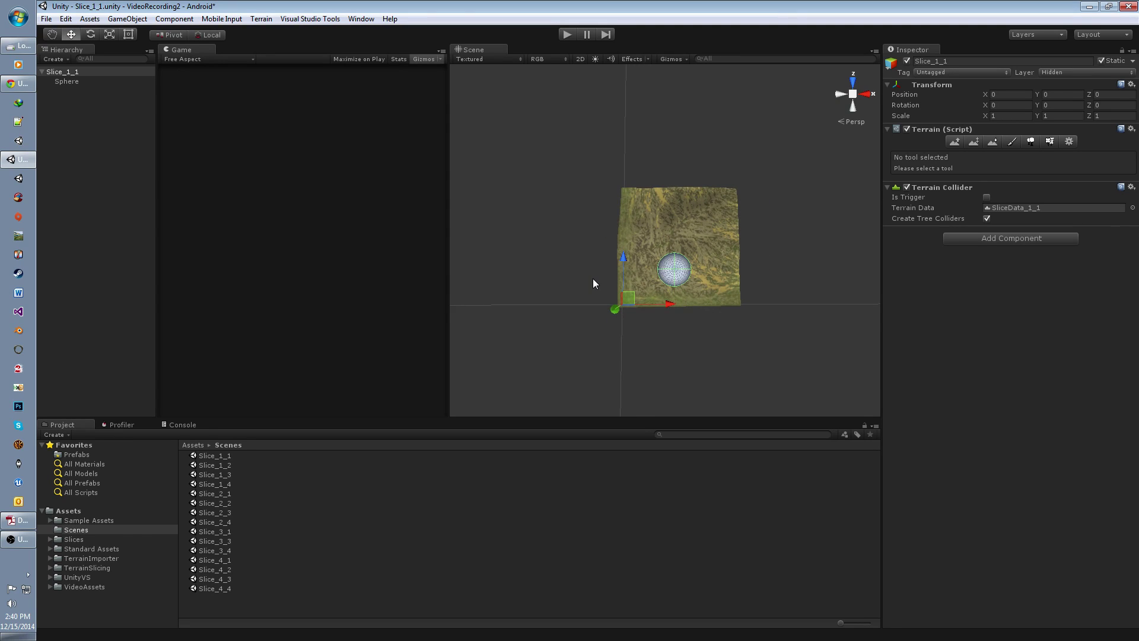
{"action": "scroll", "coordinate": [592, 278], "scroll_direction": "up", "scroll_amount": 3}
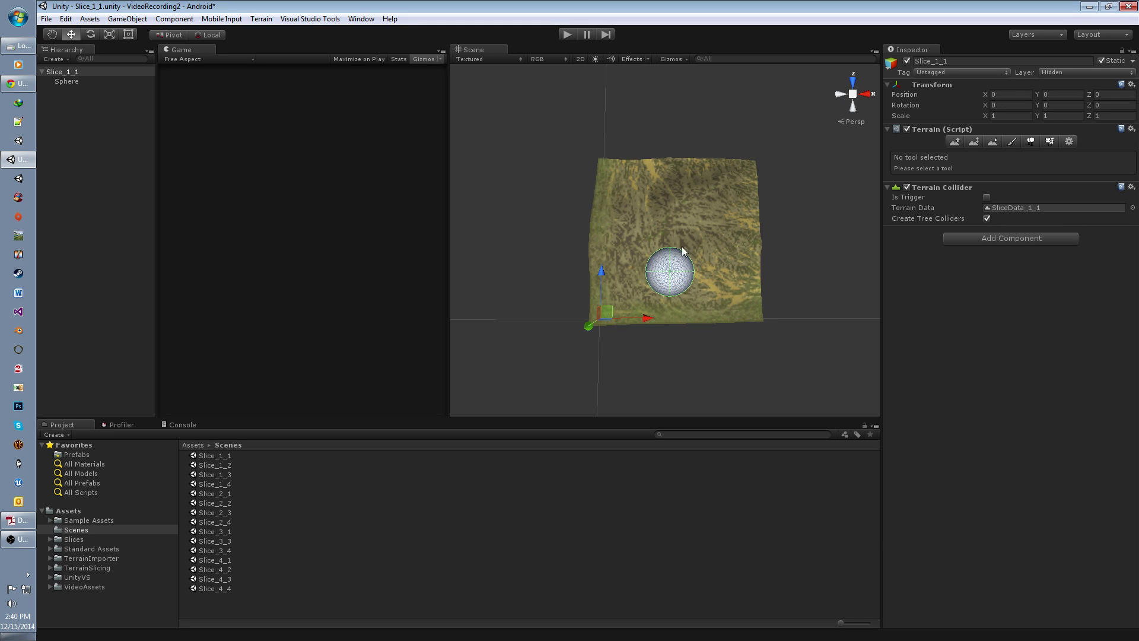
{"action": "middle_click_drag", "start_coordinate": [702, 235], "coordinate": [669, 270]}
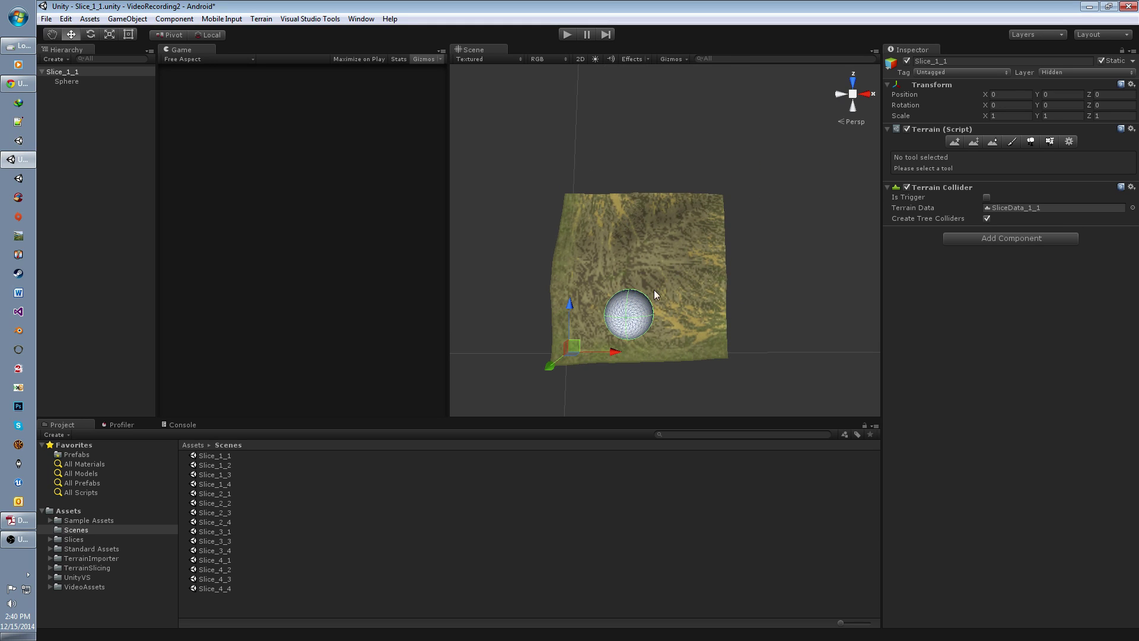
{"action": "scroll", "coordinate": [650, 262], "scroll_direction": "down", "scroll_amount": 3}
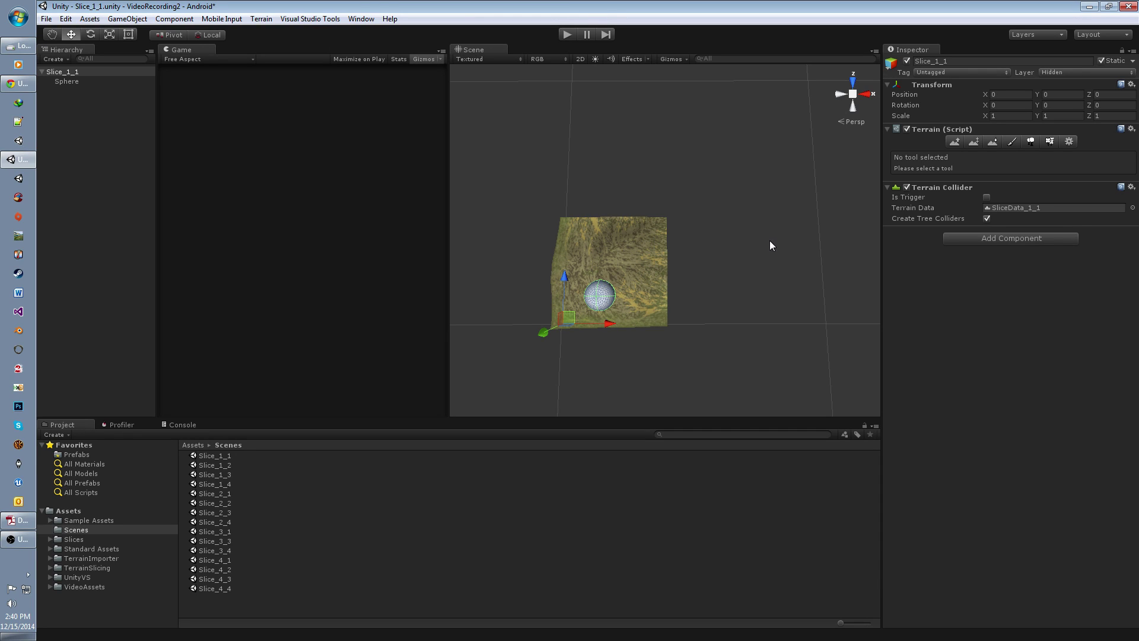
{"action": "middle_click_drag", "start_coordinate": [771, 244], "coordinate": [705, 237]}
{"action": "middle_click_drag", "start_coordinate": [581, 172], "coordinate": [646, 178]}
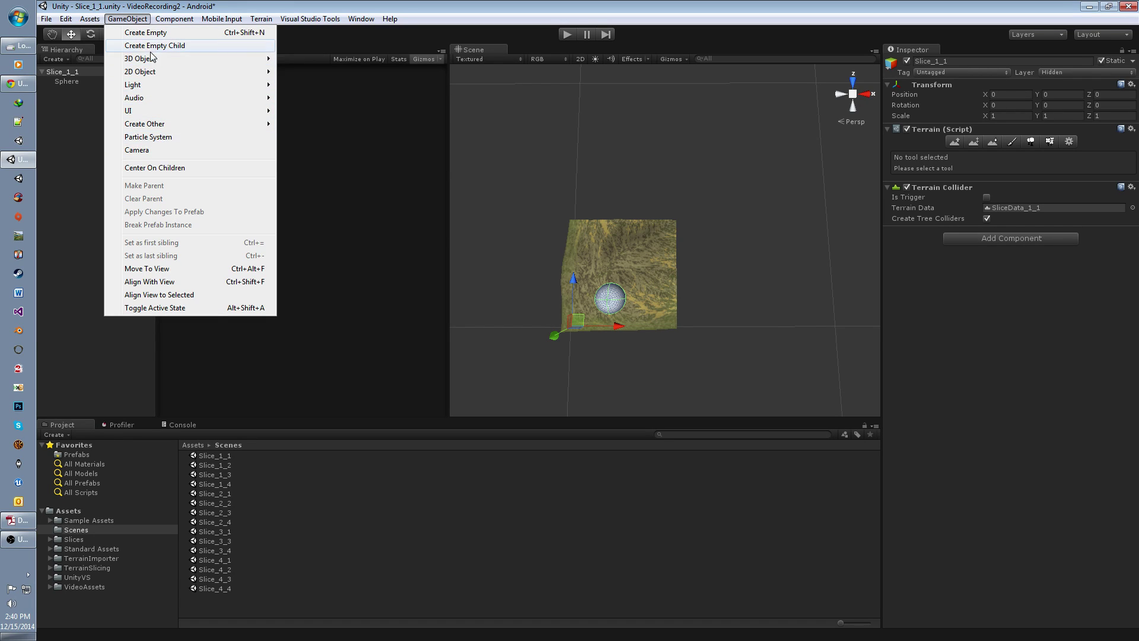
Create an empty game object in the scene and rename it Slice_1_1
{"action": "left_click", "coordinate": [133, 38]}
{"action": "left_click", "coordinate": [84, 91]}
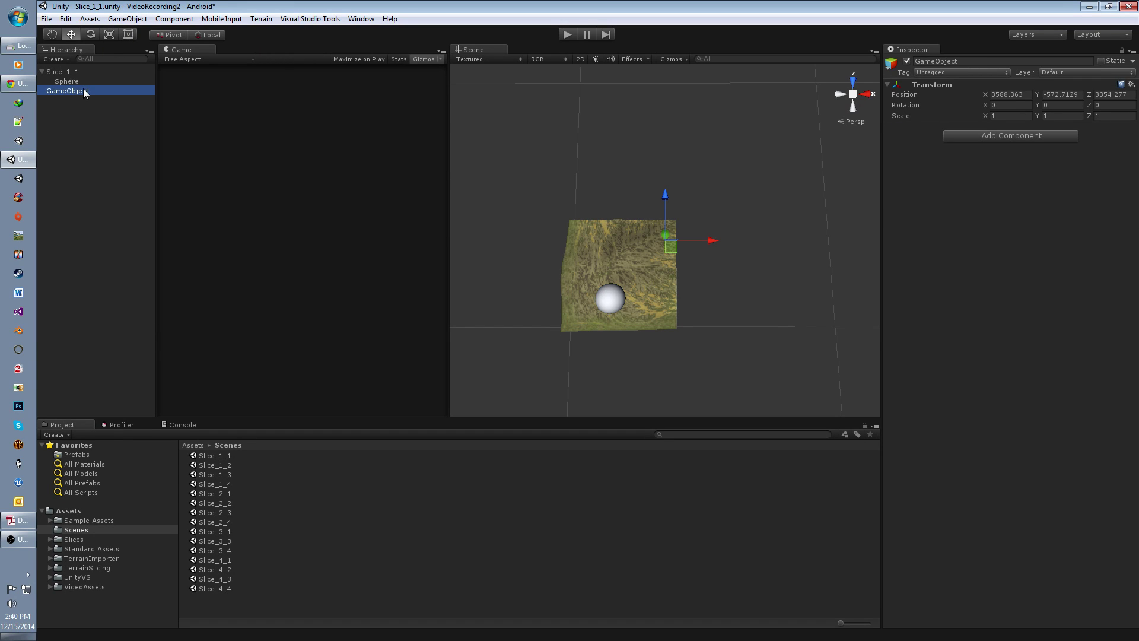
{"action": "left_click", "coordinate": [87, 90]}
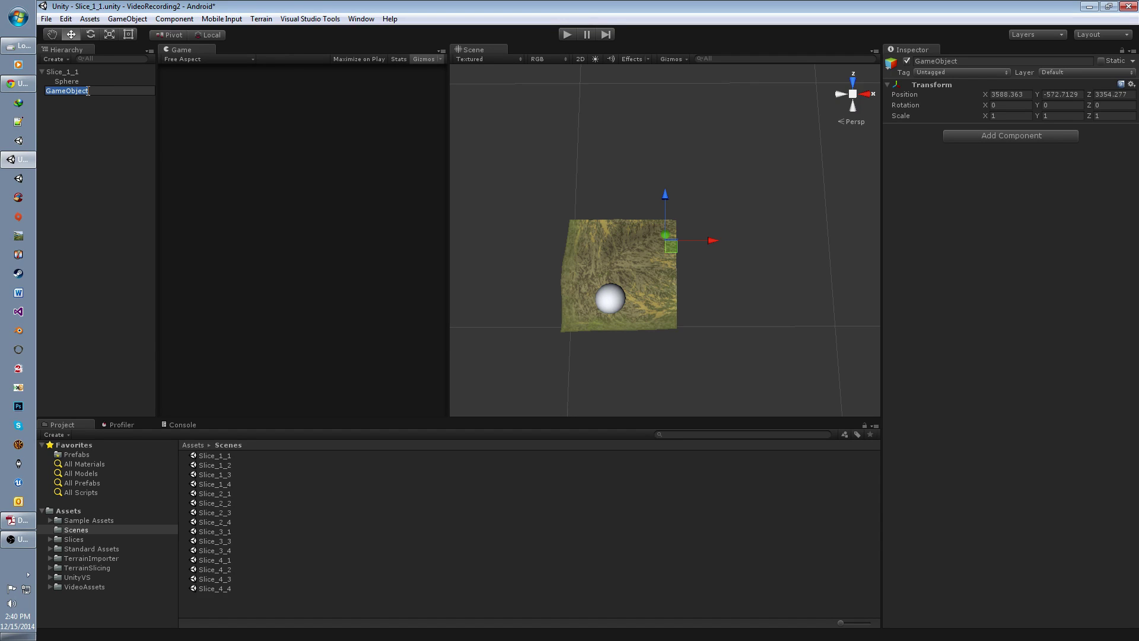
{"action": "type", "text": "Slice_1_1"}
{"action": "key", "text": "Return"}
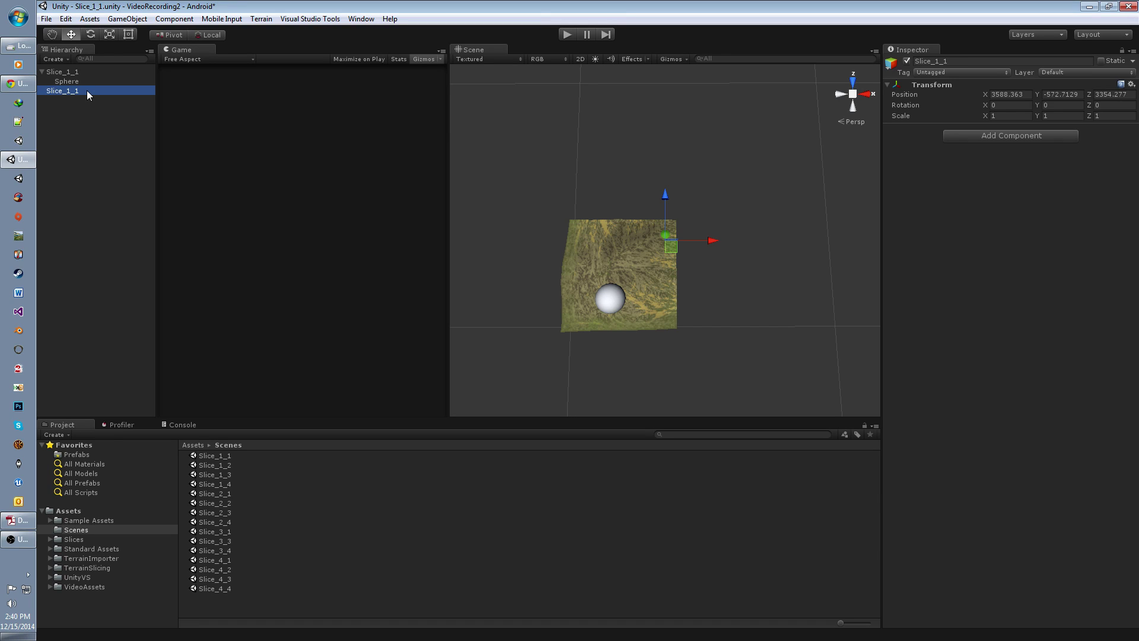
Make the Slice_1_1 terrain a child of the empty Slice_1_1 object and deactivate the terrain
{"action": "left_click", "coordinate": [83, 70]}
{"action": "left_click_drag", "start_coordinate": [61, 72], "coordinate": [68, 81]}
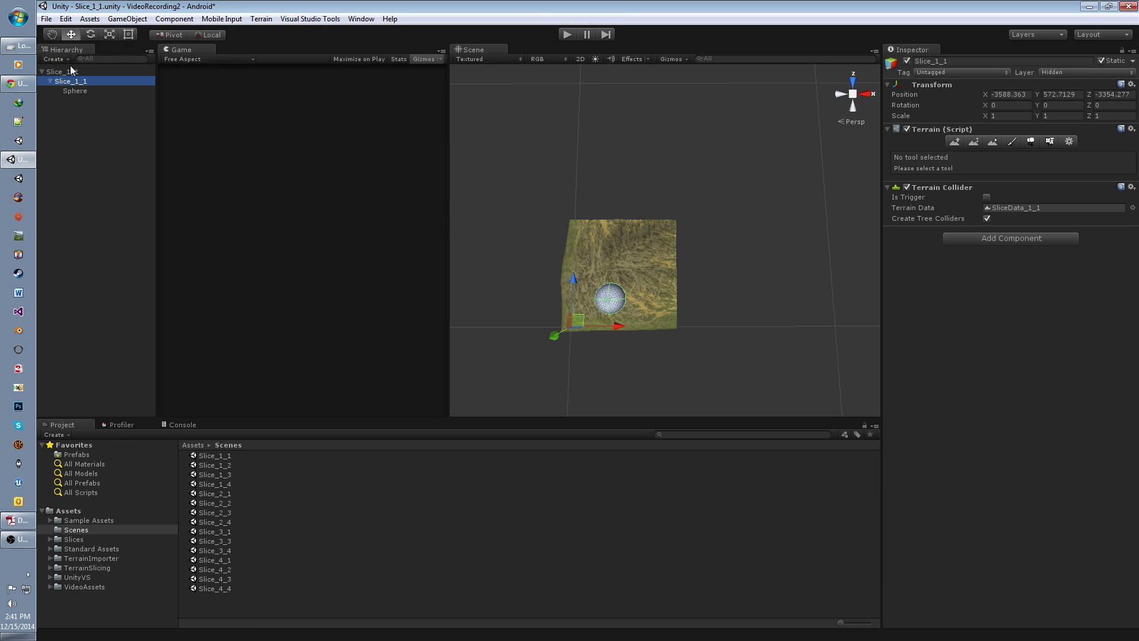
{"action": "left_click", "coordinate": [906, 62]}
{"action": "left_click", "coordinate": [90, 120]}
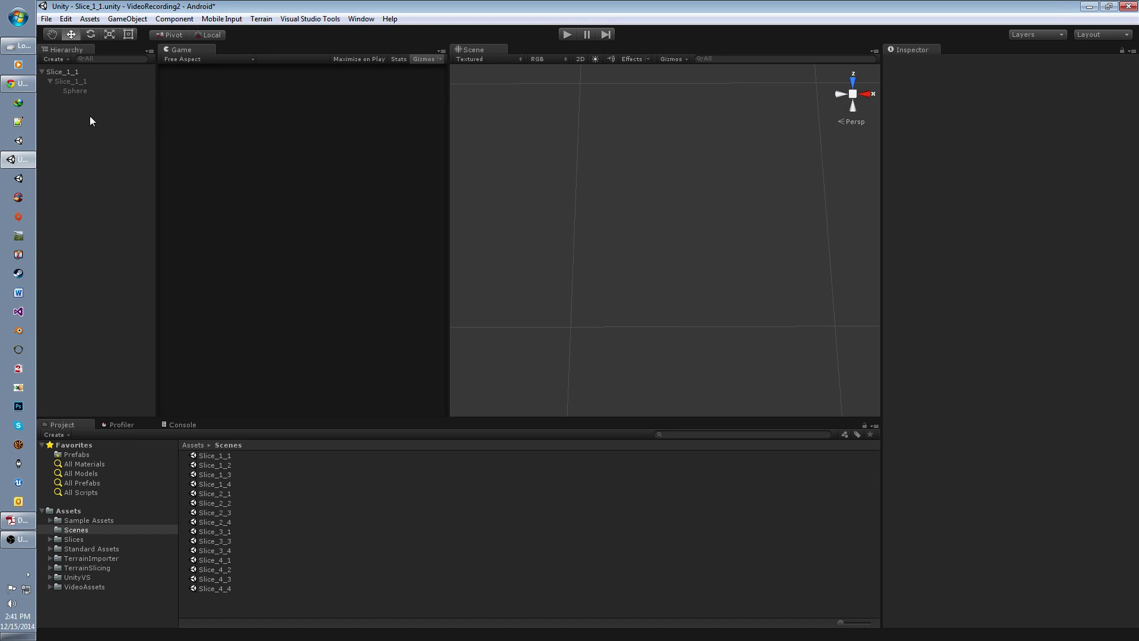
Examine the empty Slice_1_1 parent, its deactivated terrain child and the nested Sphere, and collapse the terrain's children
{"action": "left_click", "coordinate": [62, 82]}
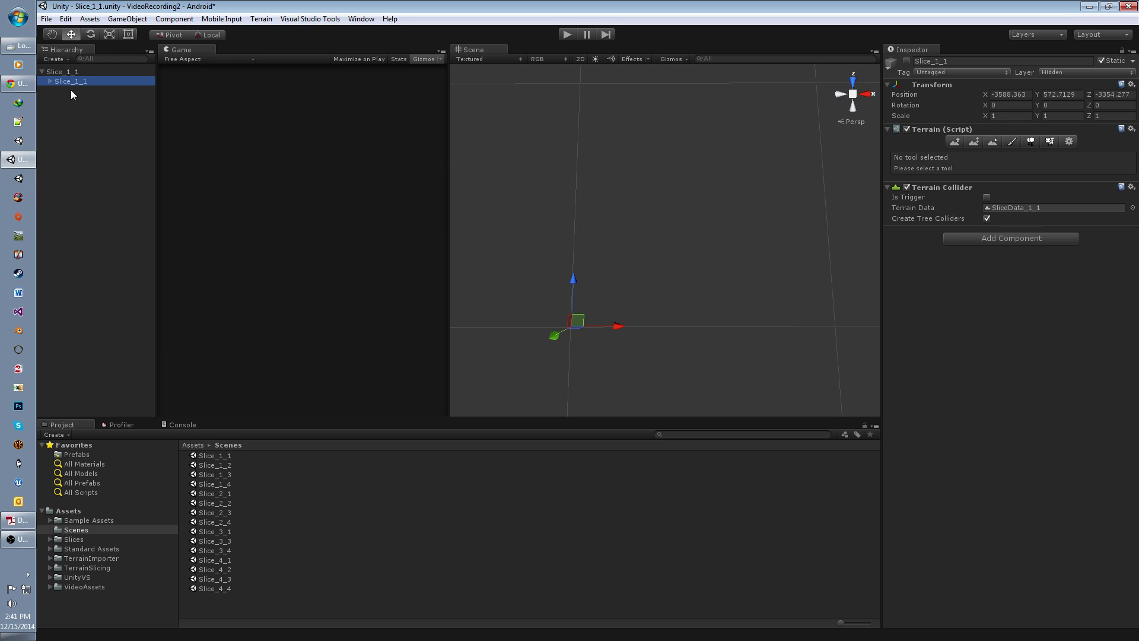
{"action": "left_click", "coordinate": [73, 72]}
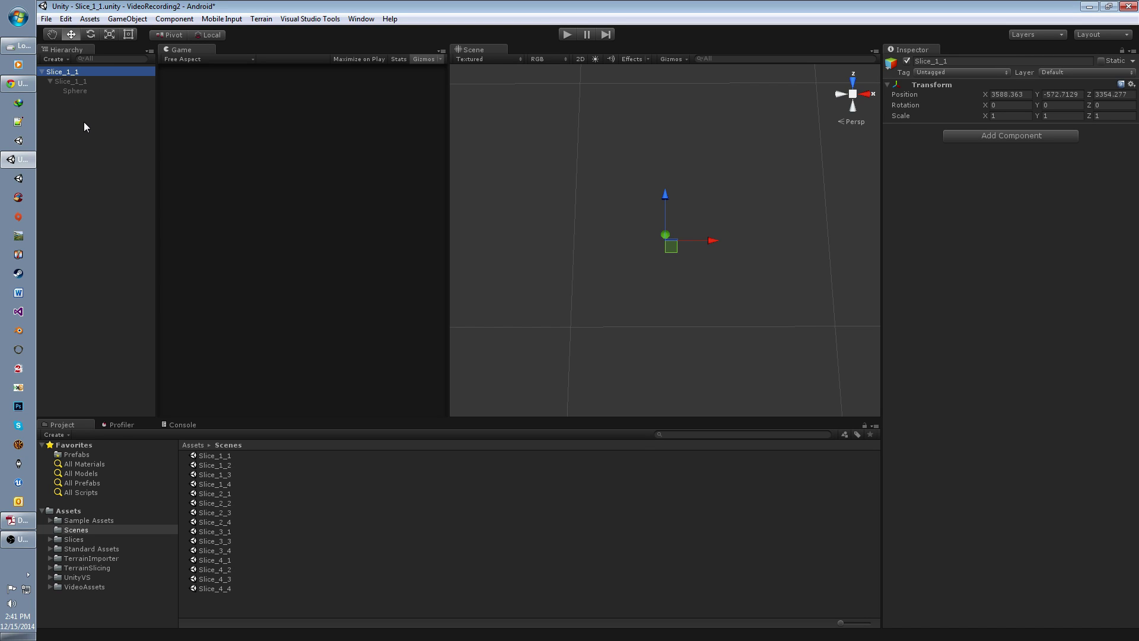
{"action": "left_click", "coordinate": [64, 115]}
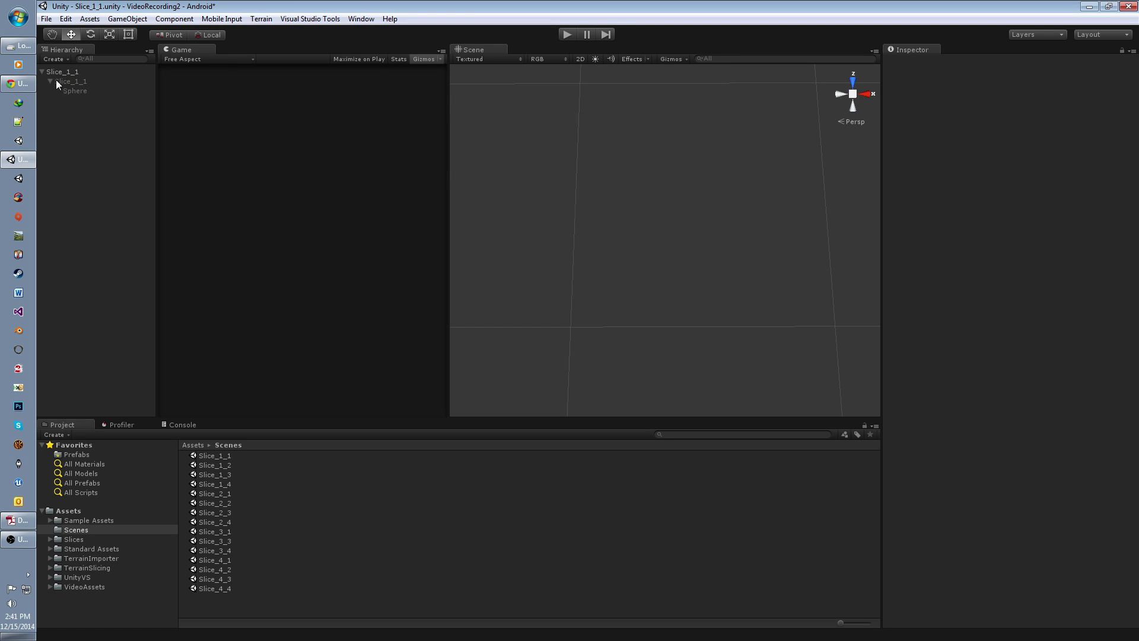
{"action": "left_click", "coordinate": [79, 83]}
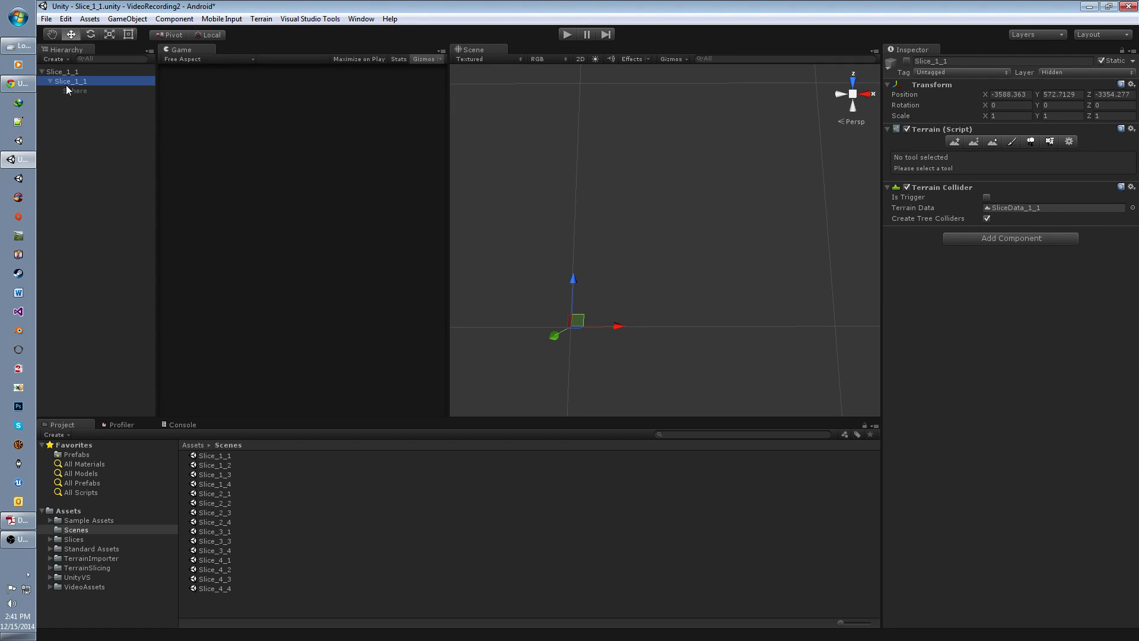
{"action": "left_click", "coordinate": [68, 92]}
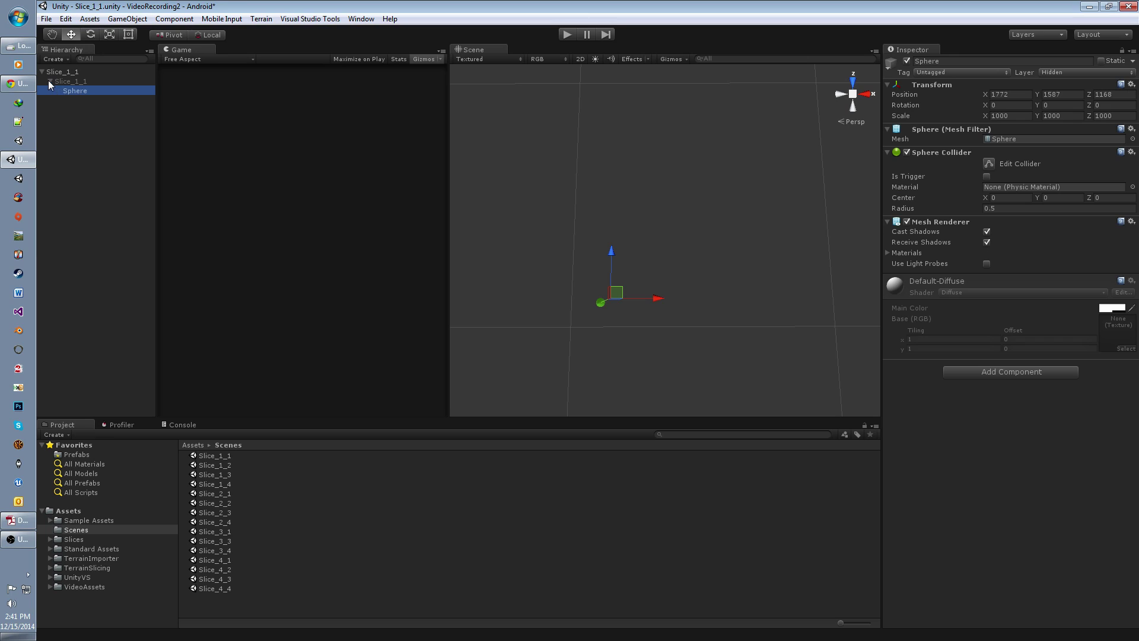
{"action": "left_click", "coordinate": [50, 82]}
{"action": "left_click", "coordinate": [50, 72]}
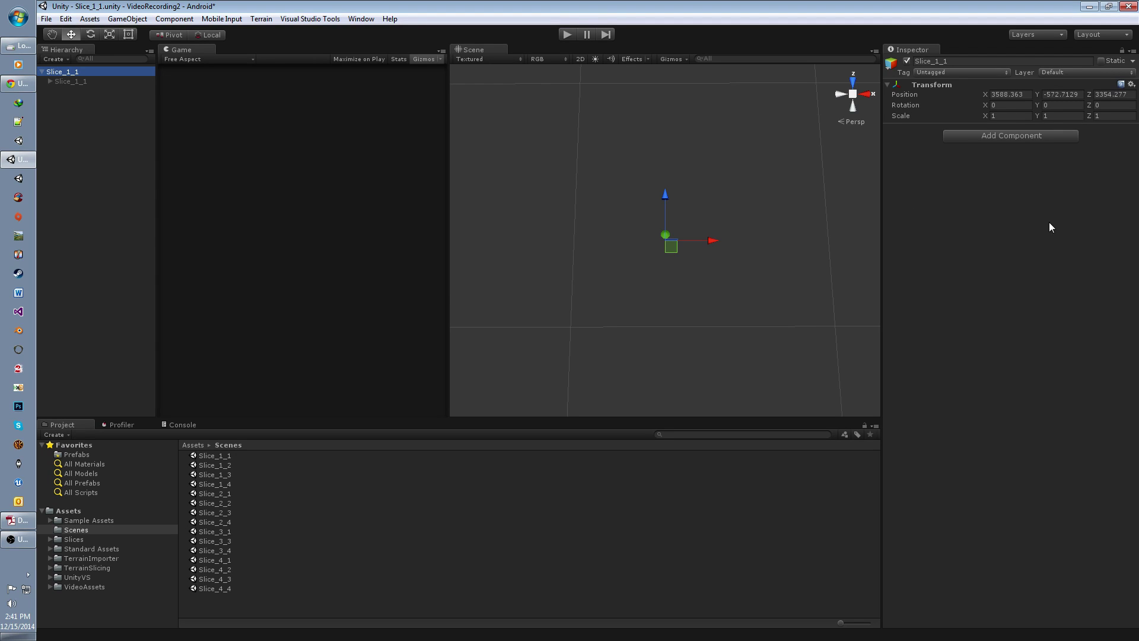
{"action": "left_click", "coordinate": [18, 543]}
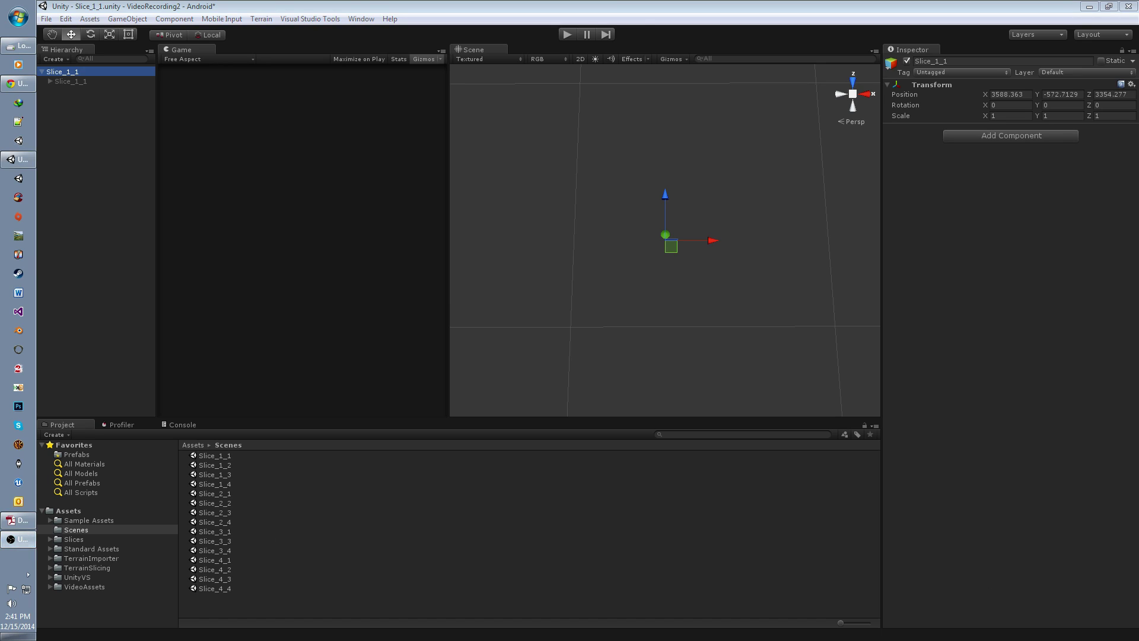